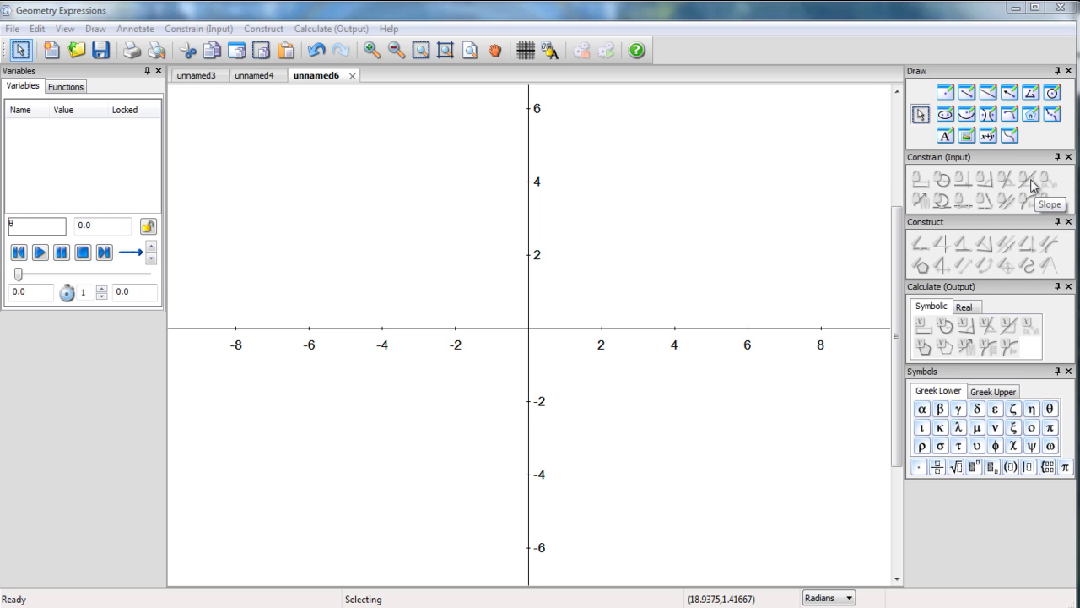
Step: Draw segment AB from the origin up to B, then BC down to C on the x-axis
click(969, 94)
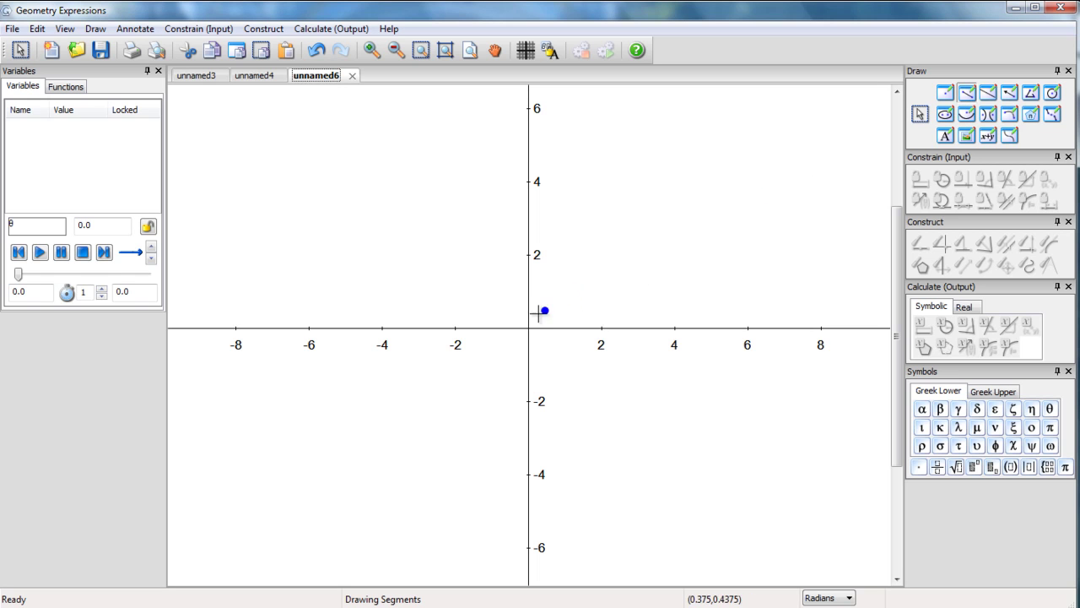
drag(528, 328, 808, 327)
click(920, 115)
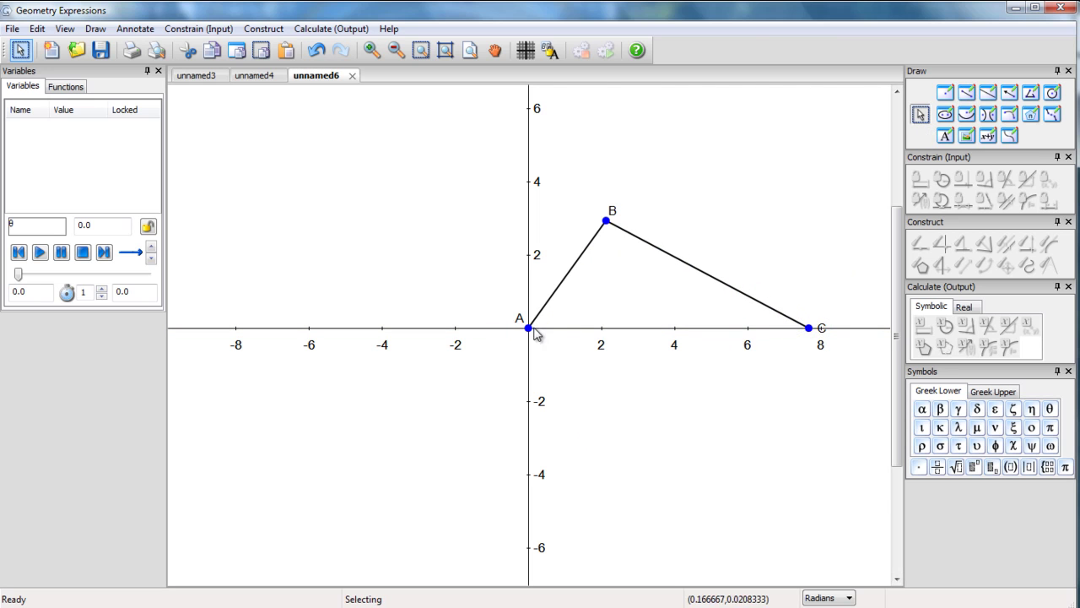
Step: Constrain segment AB to length c
click(575, 265)
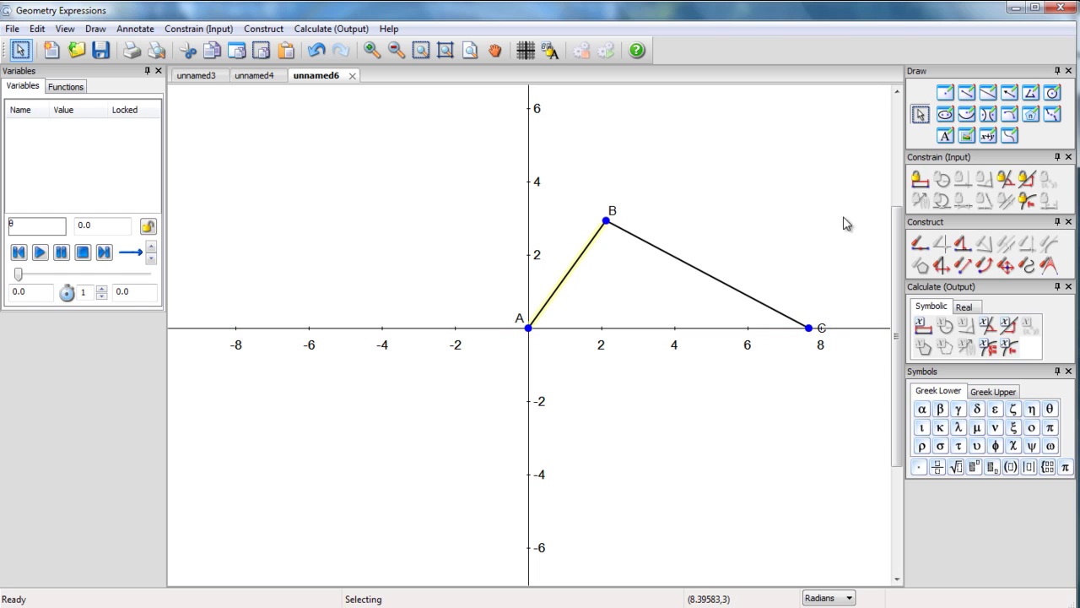
click(921, 178)
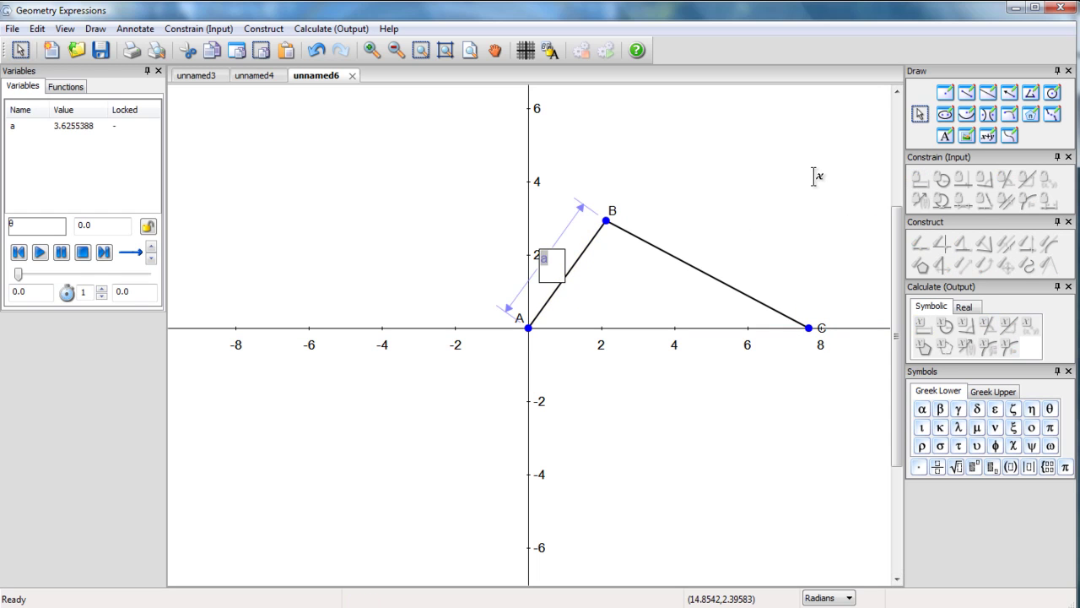
text(c)
key(Return)
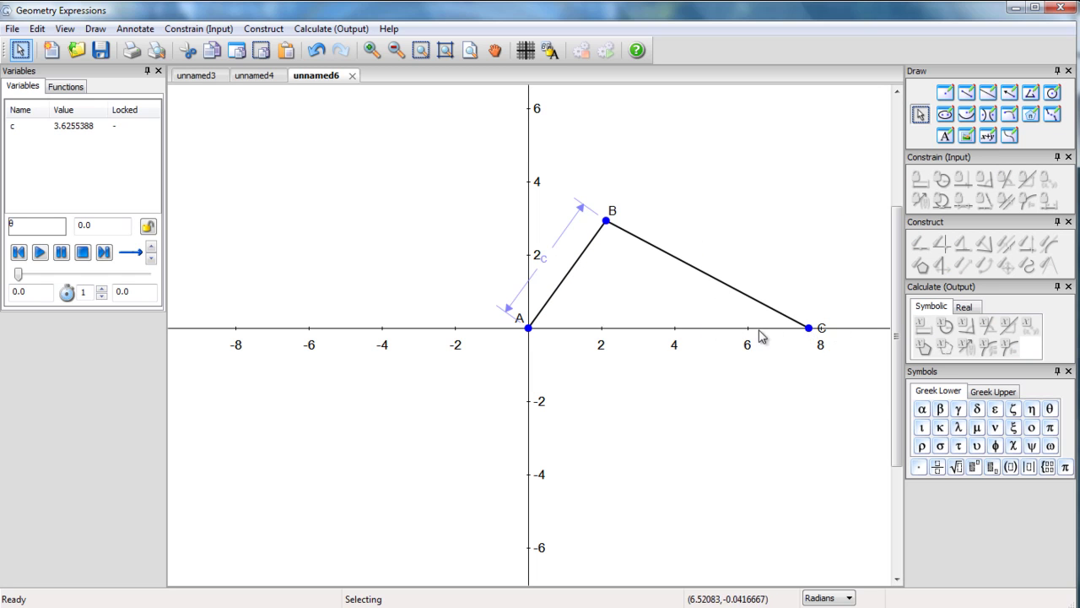
Step: Constrain segment BC to length b
click(667, 261)
click(921, 179)
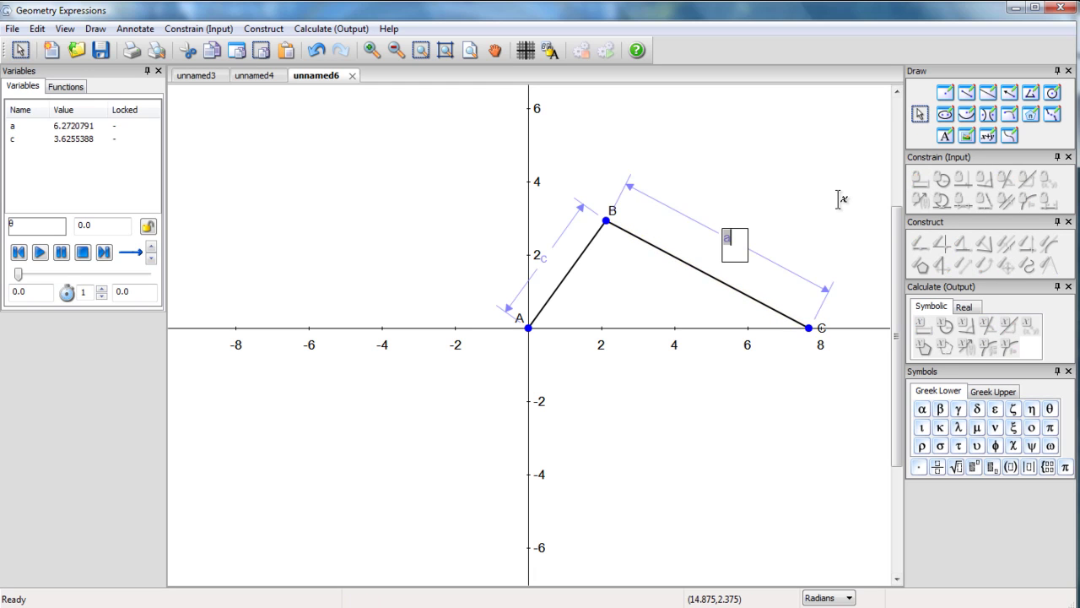
text(b)
key(Return)
Step: Constrain the angle between AB and the x-axis to θ
click(577, 274)
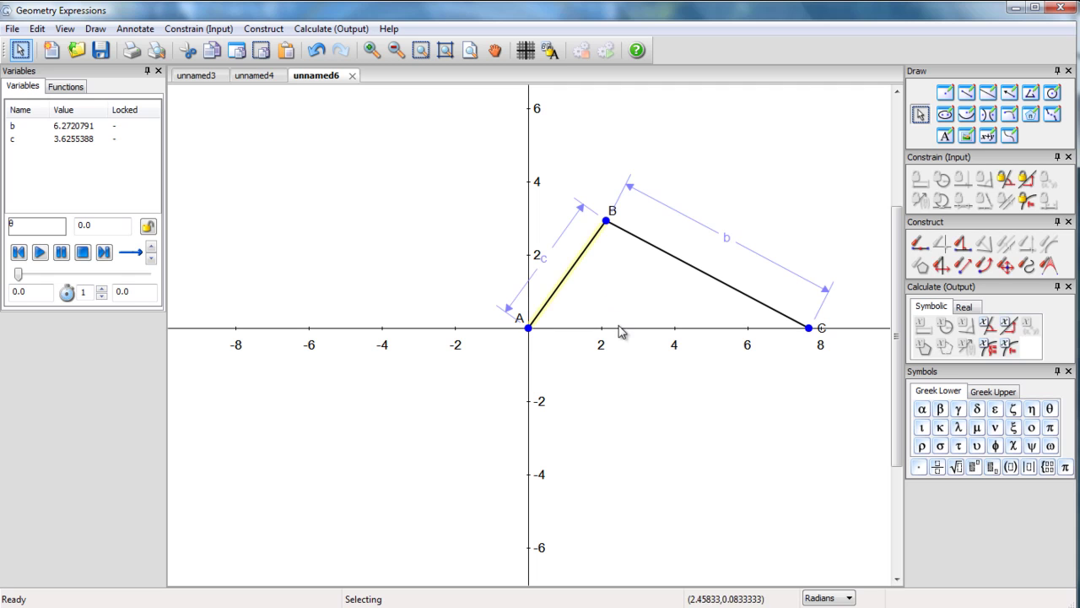
shift+click(621, 330)
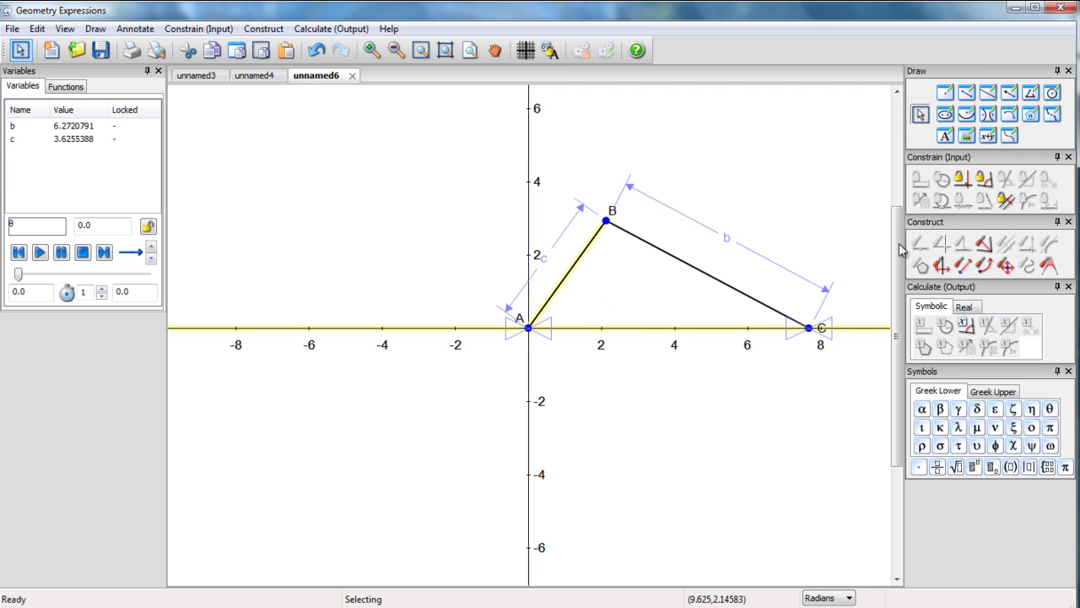
click(984, 179)
click(783, 186)
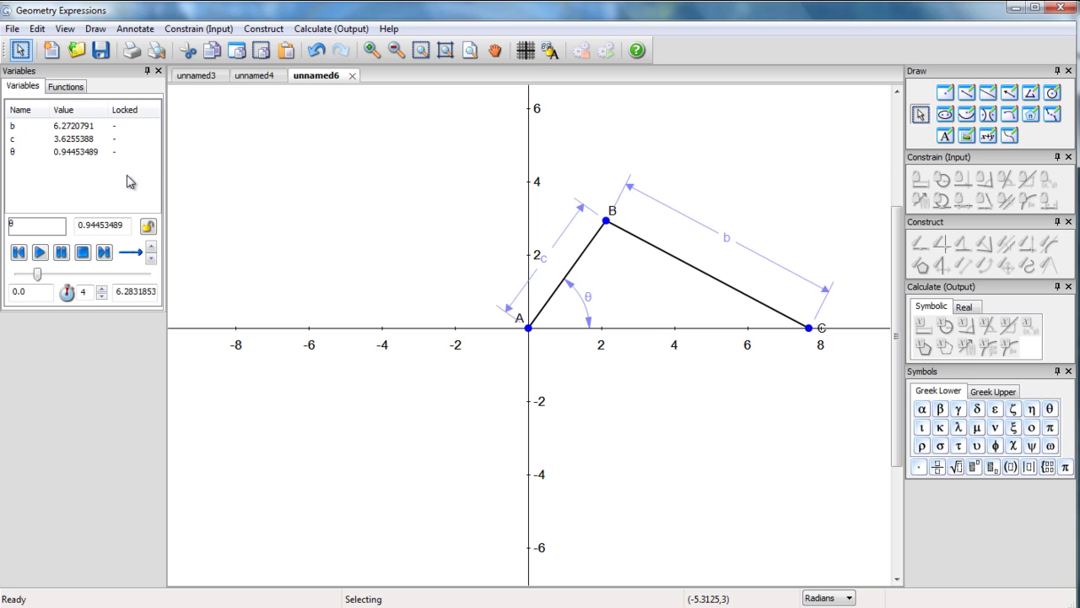
Step: Animate θ, cycling its animation mode, and stop it at θ = 0.94453489
click(81, 153)
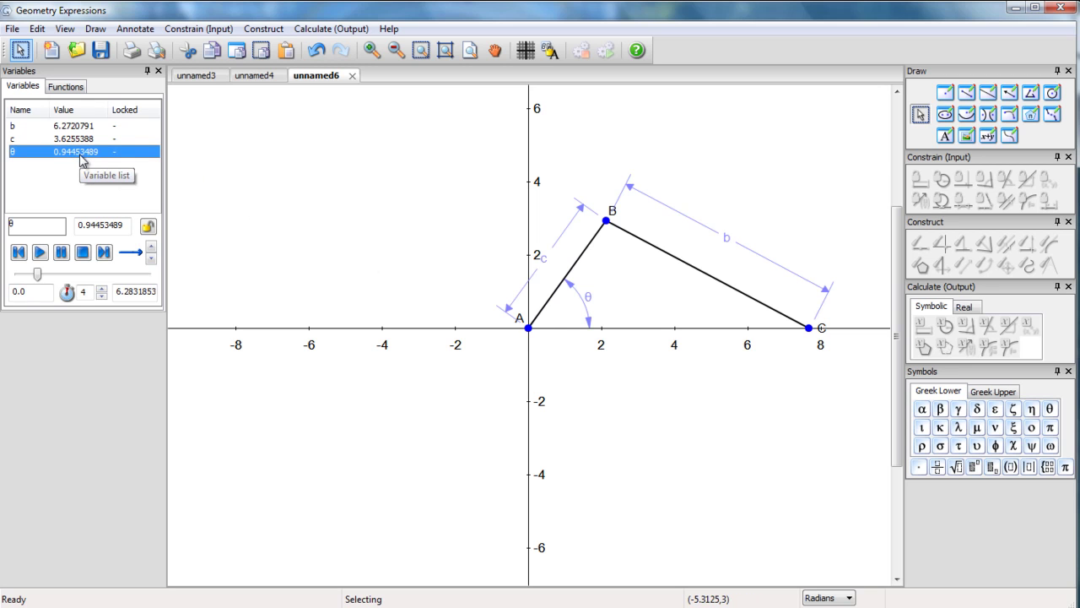
click(40, 252)
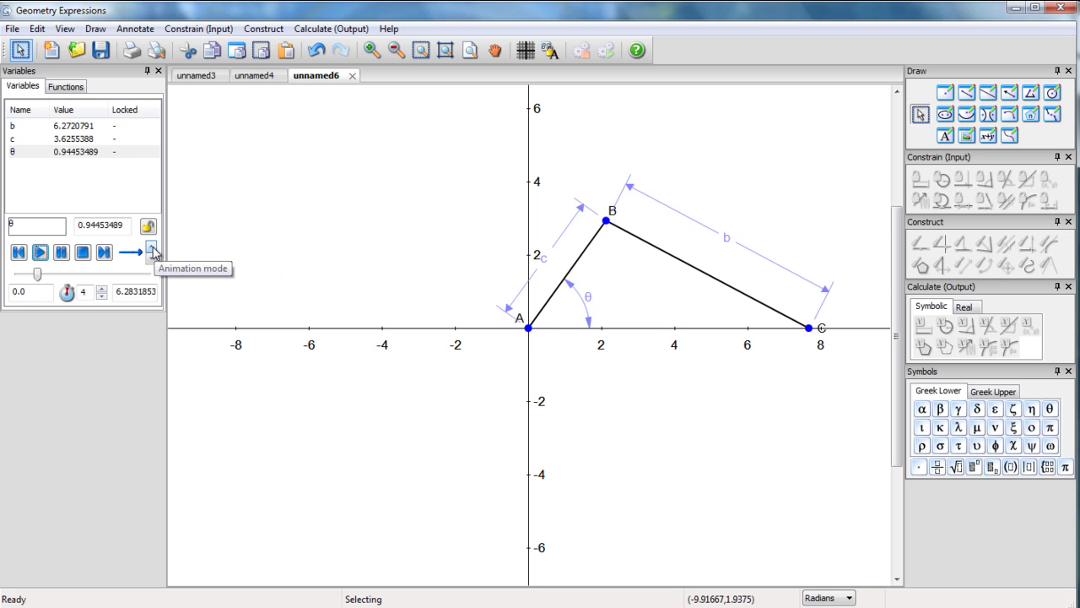
click(152, 250)
click(153, 250)
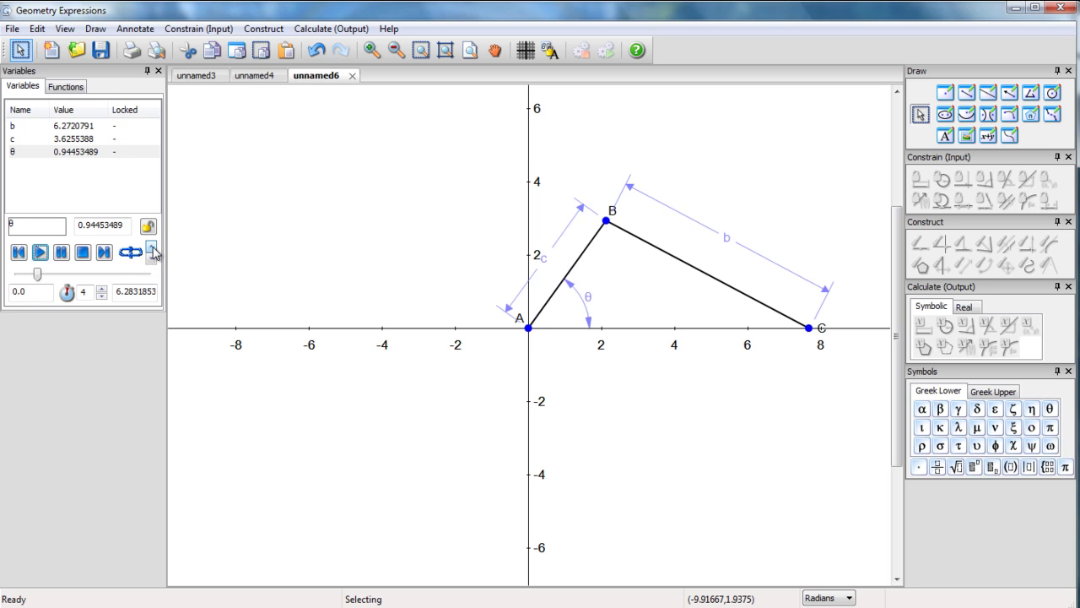
click(152, 248)
click(152, 248)
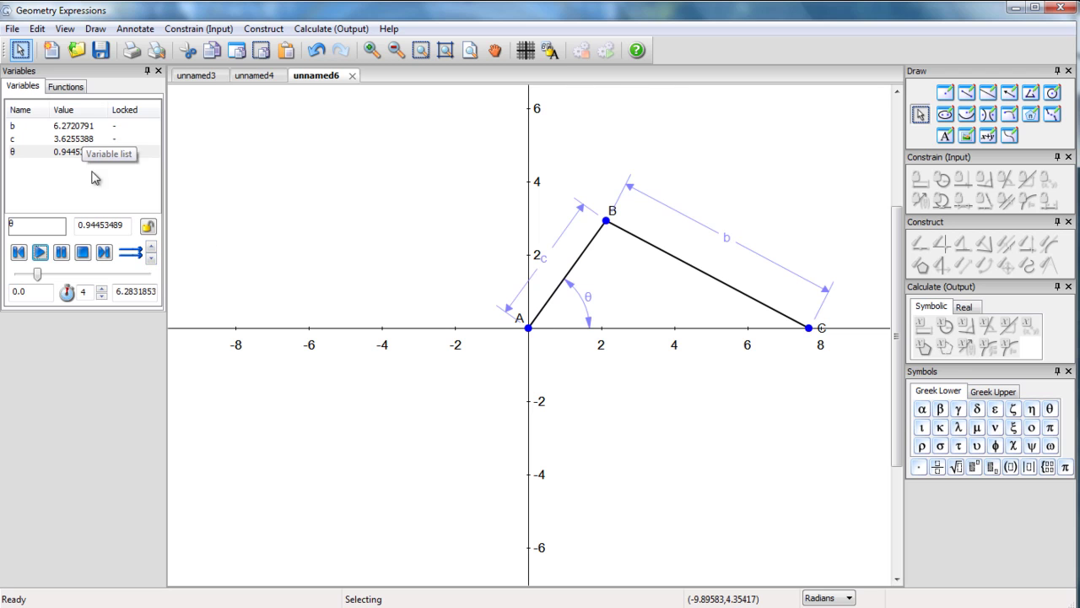
click(39, 252)
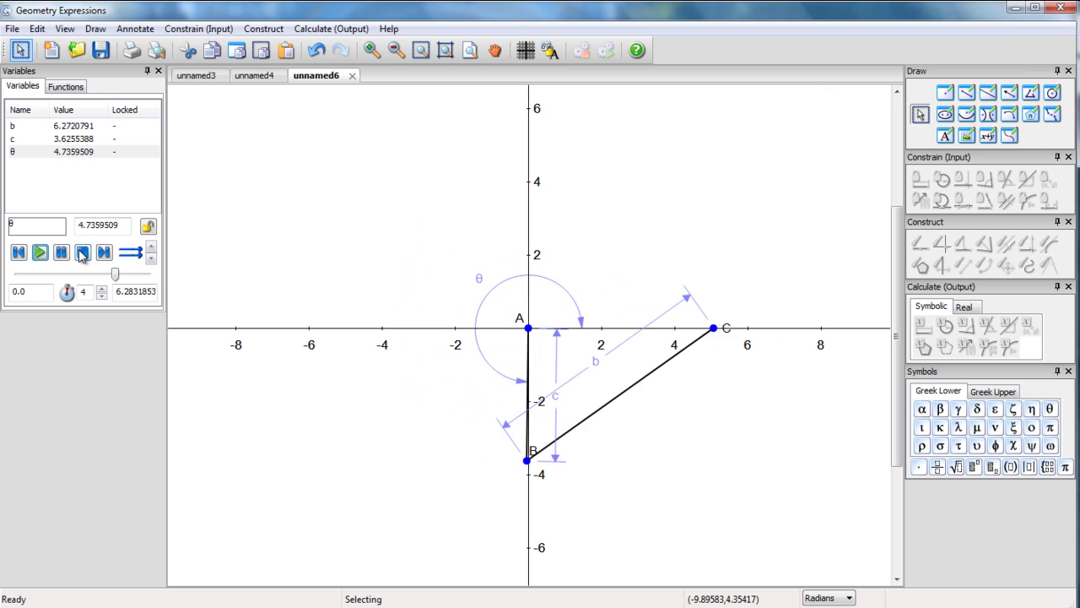
click(81, 253)
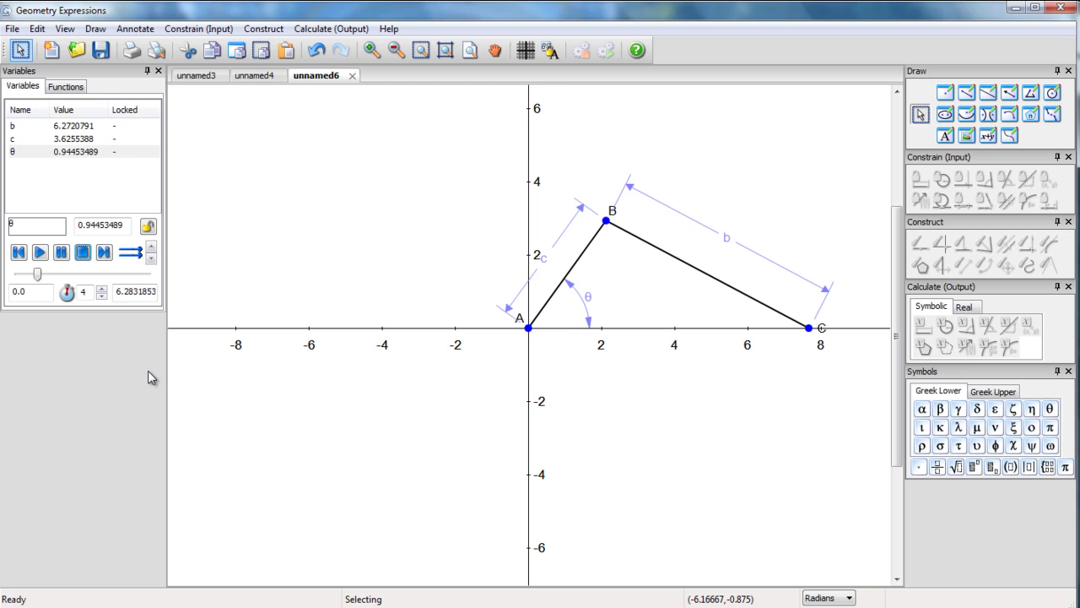
Step: Hide the grid and axes, then pan the ABC linkage toward the canvas centre
click(526, 52)
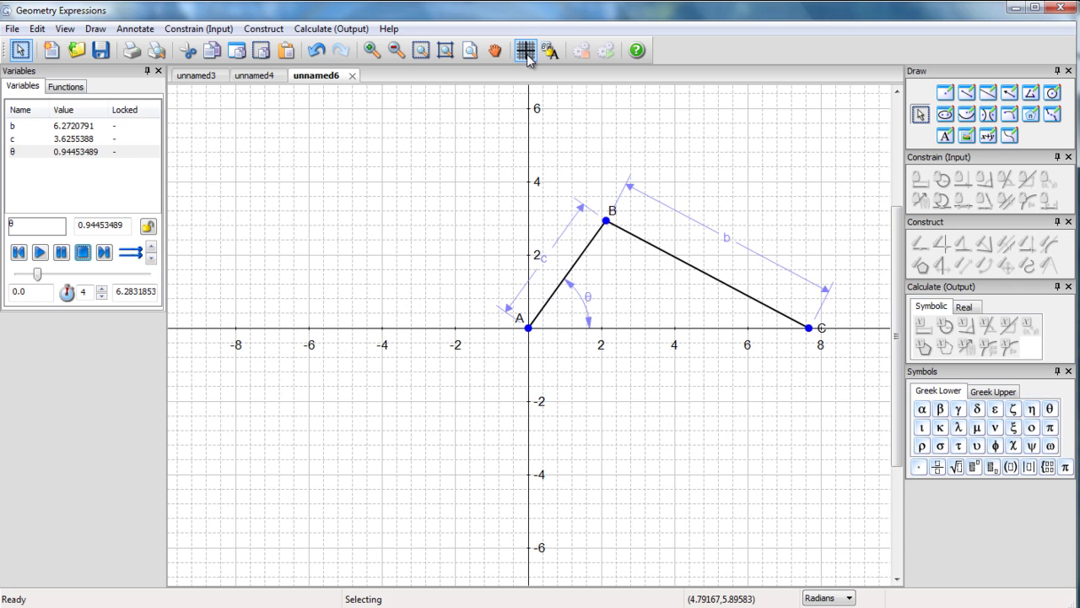
click(526, 52)
click(496, 52)
drag(600, 144, 504, 160)
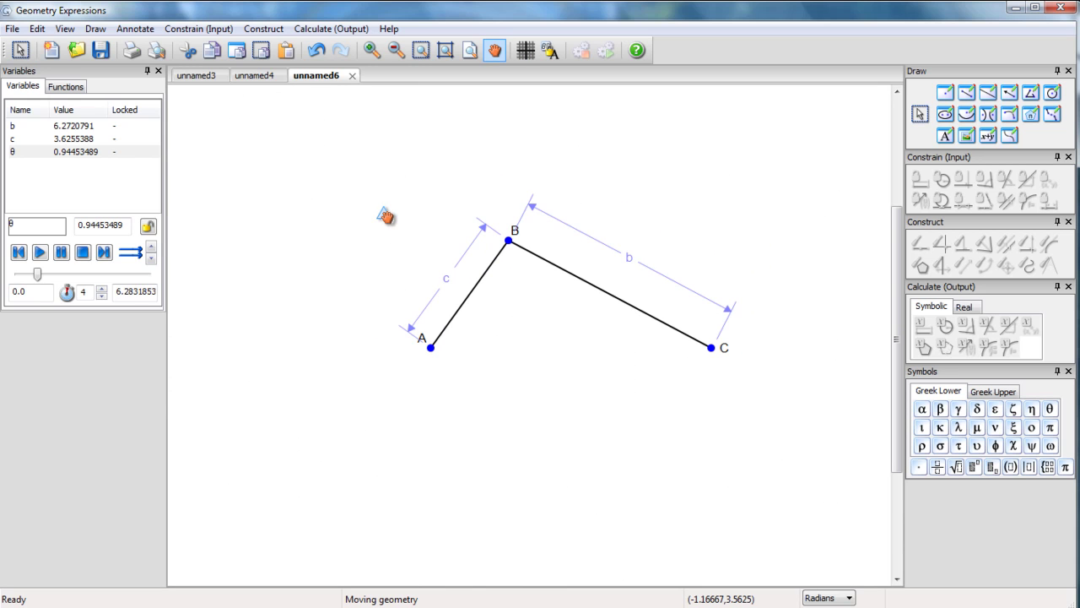
Step: Open the JavaScript Applet Generator via File > Export > HTML5 / JavaScript App
click(13, 30)
mouse_move(10, 252)
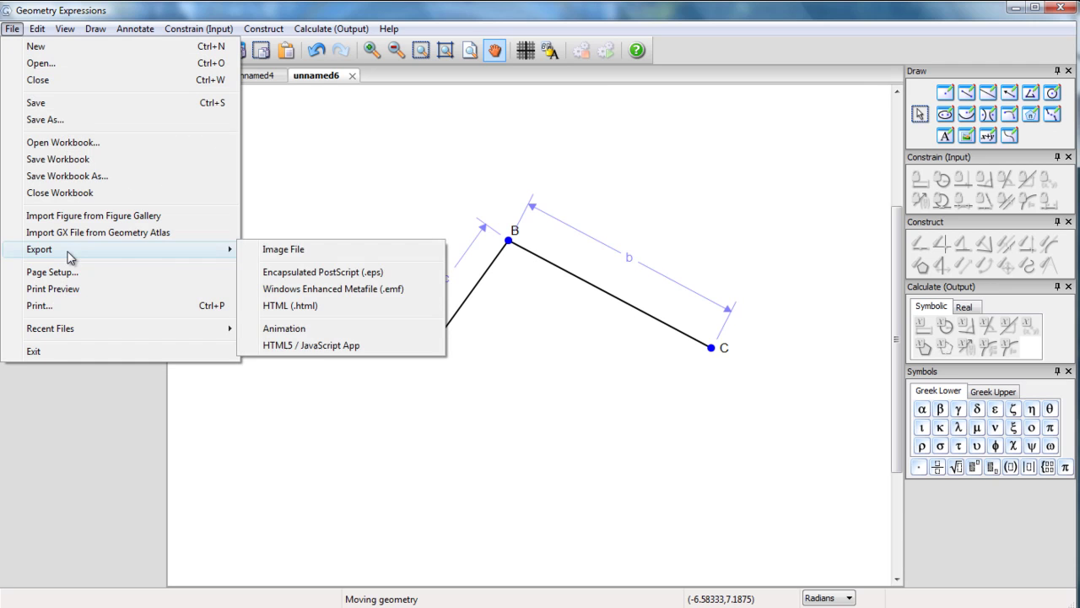
click(315, 353)
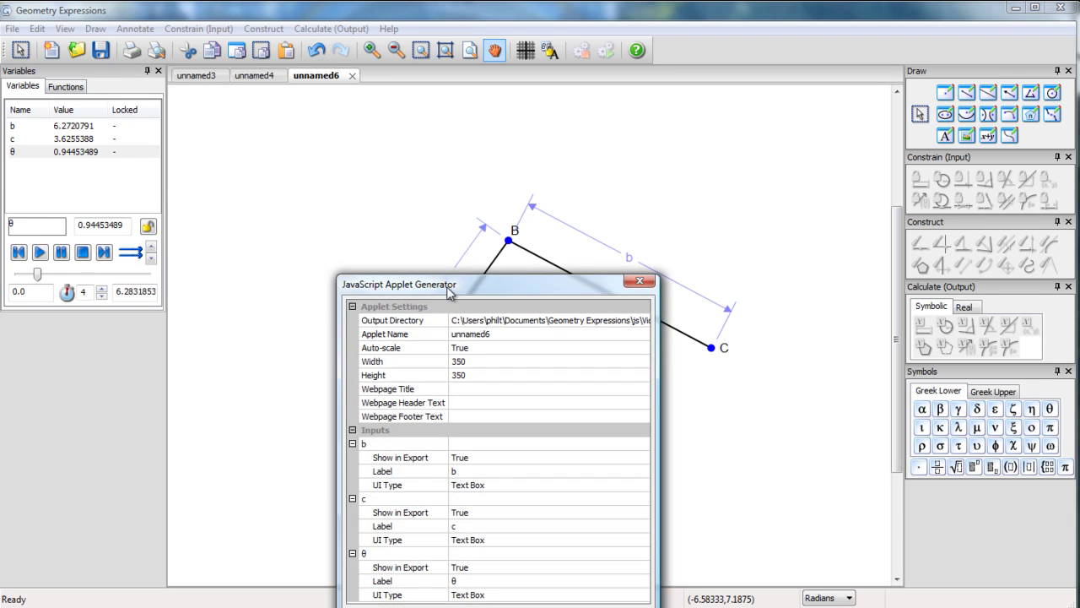
Step: Name the applet 'Animation' and turn Auto-scale off
drag(446, 287, 369, 166)
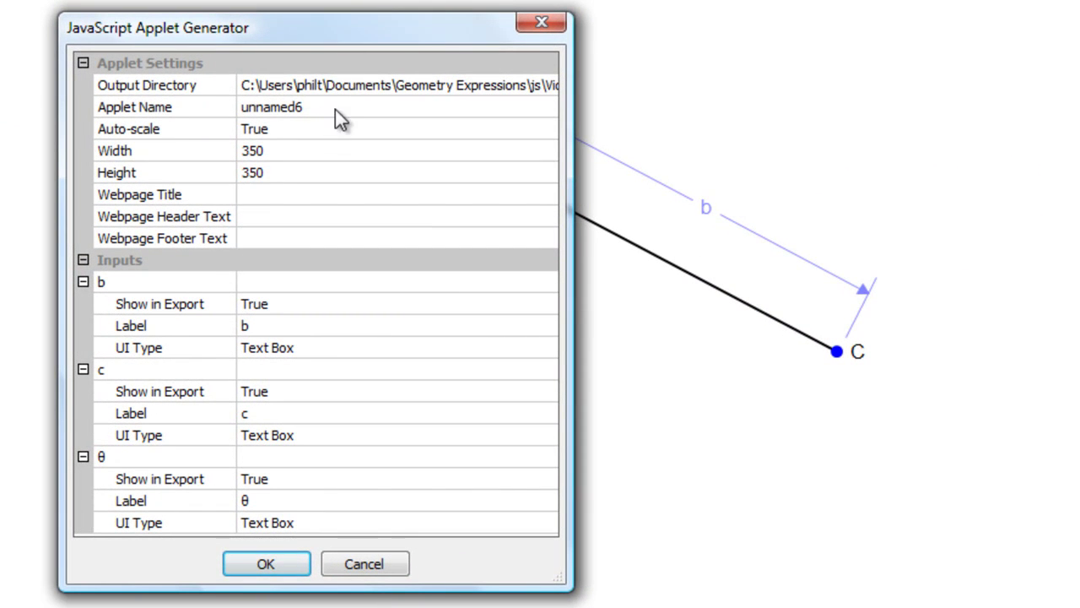
click(308, 110)
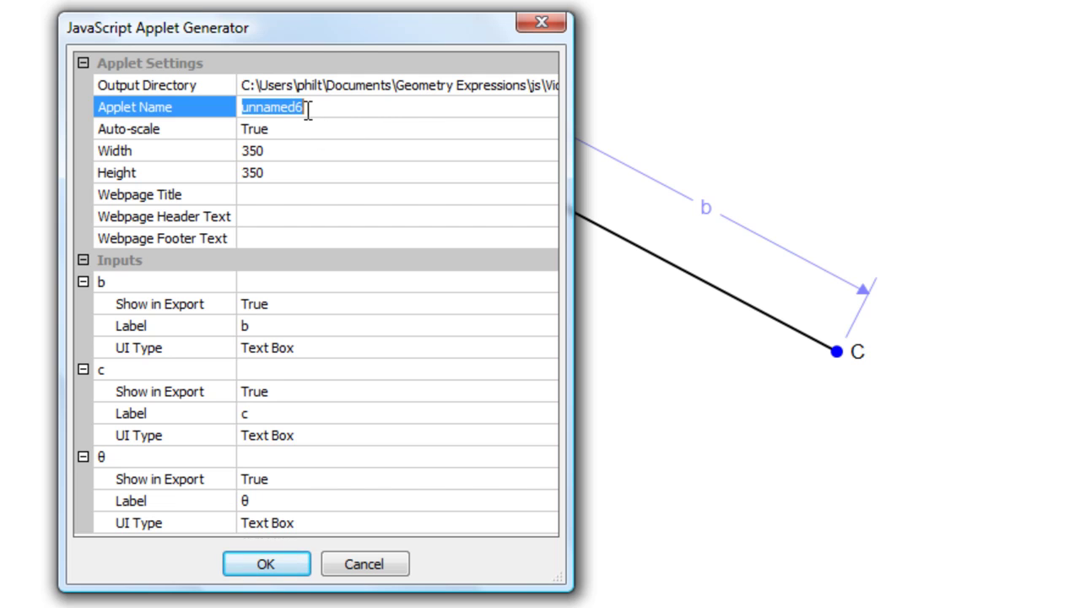
text(Animation)
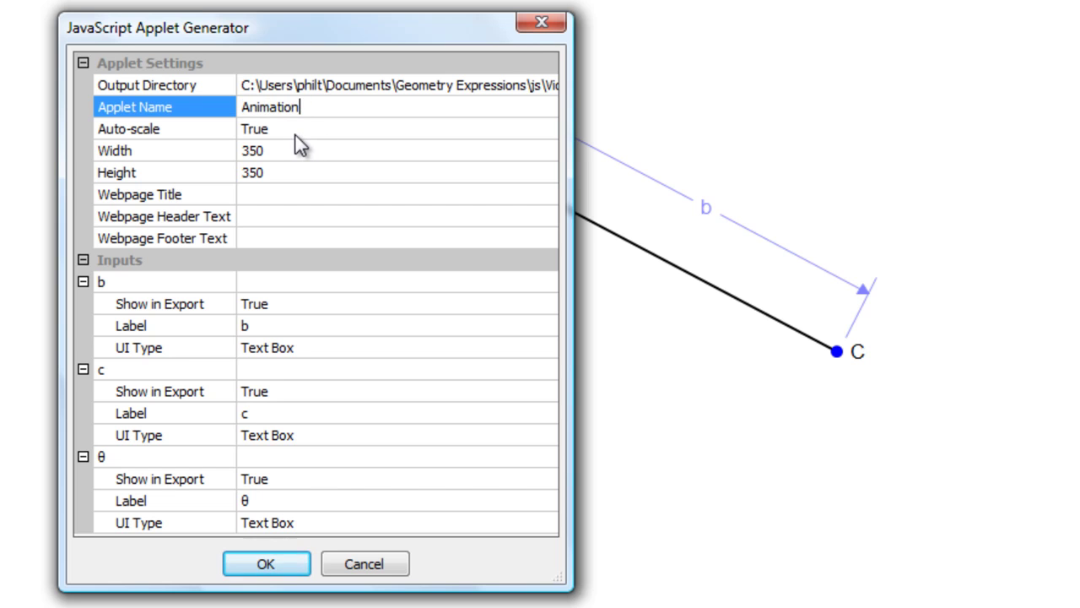
click(296, 135)
click(546, 132)
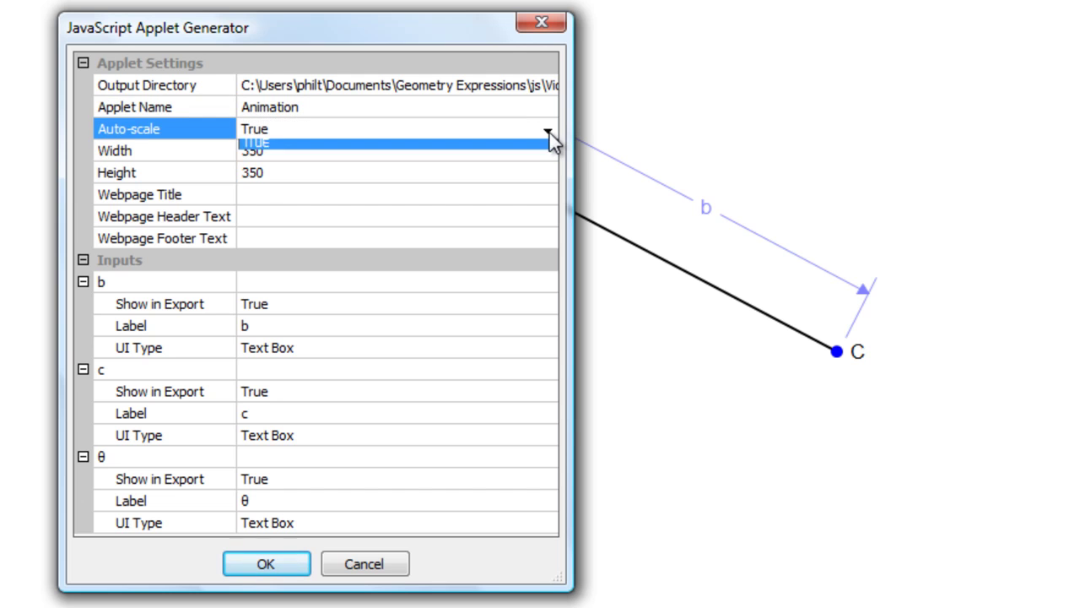
click(478, 151)
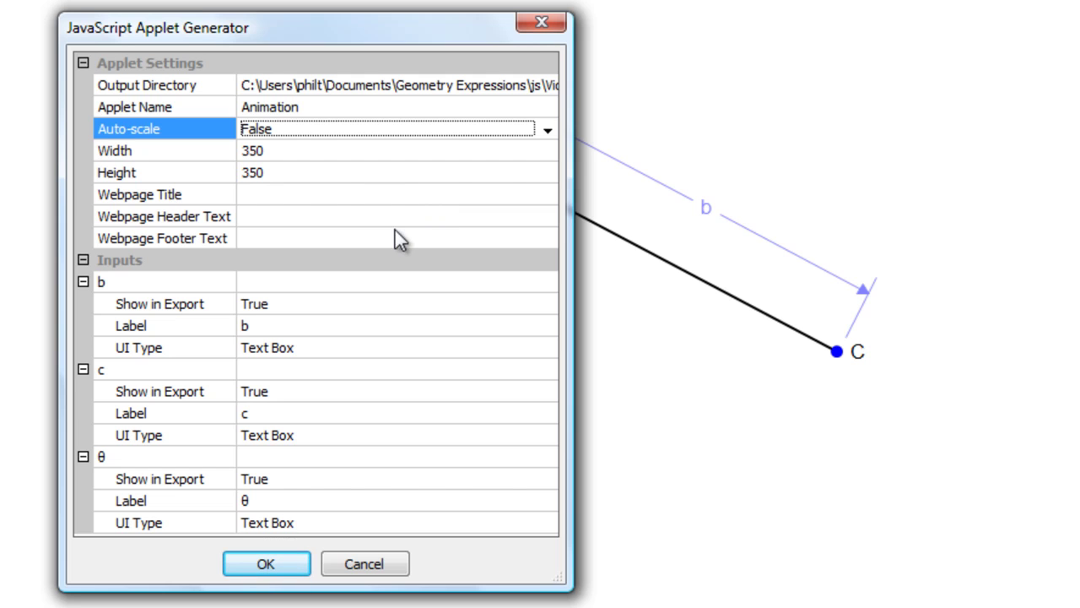
Step: Set the webpage title to 'Crank Slider'
click(257, 199)
text(Ca)
key(BackSpace)
text(rank )
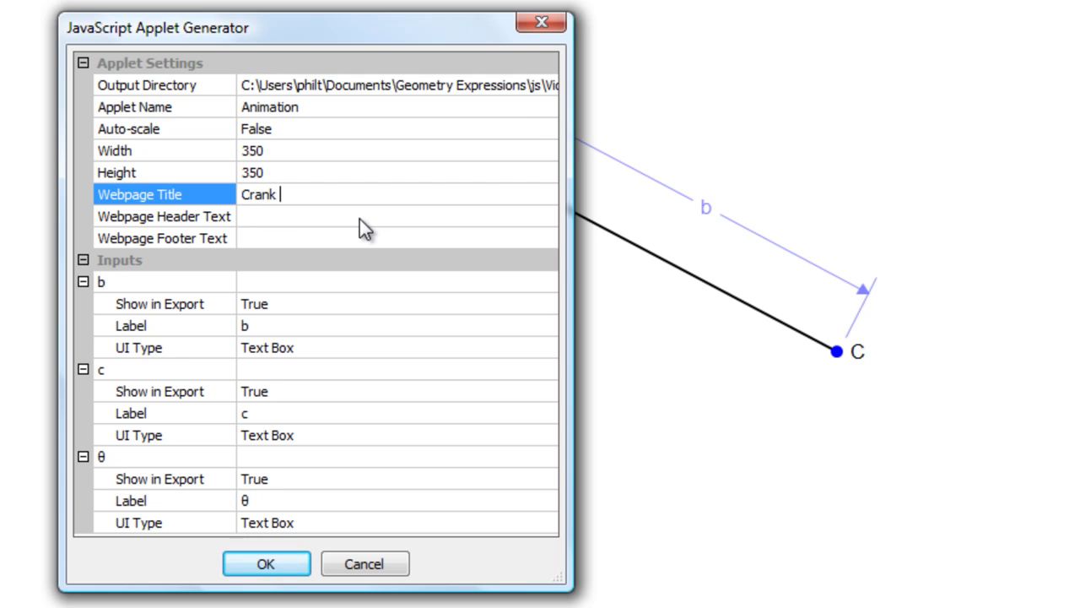
text(Slider)
Step: Enter header 'This is an animation of a crank slider mechanism' and the rotary-to-reciprocating footer sentence
click(310, 217)
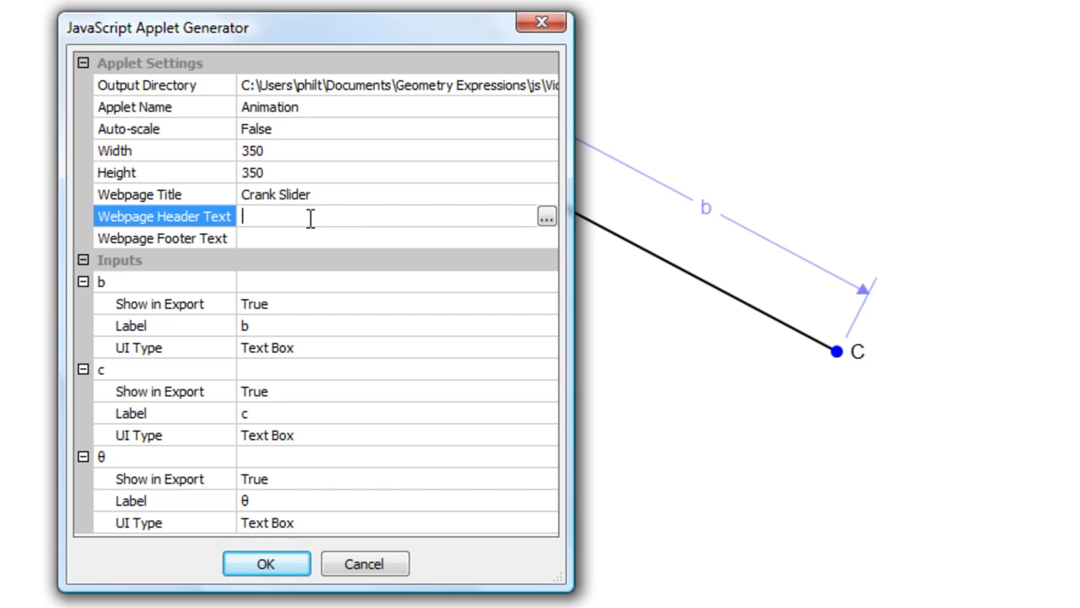
text(This is an animation of a c)
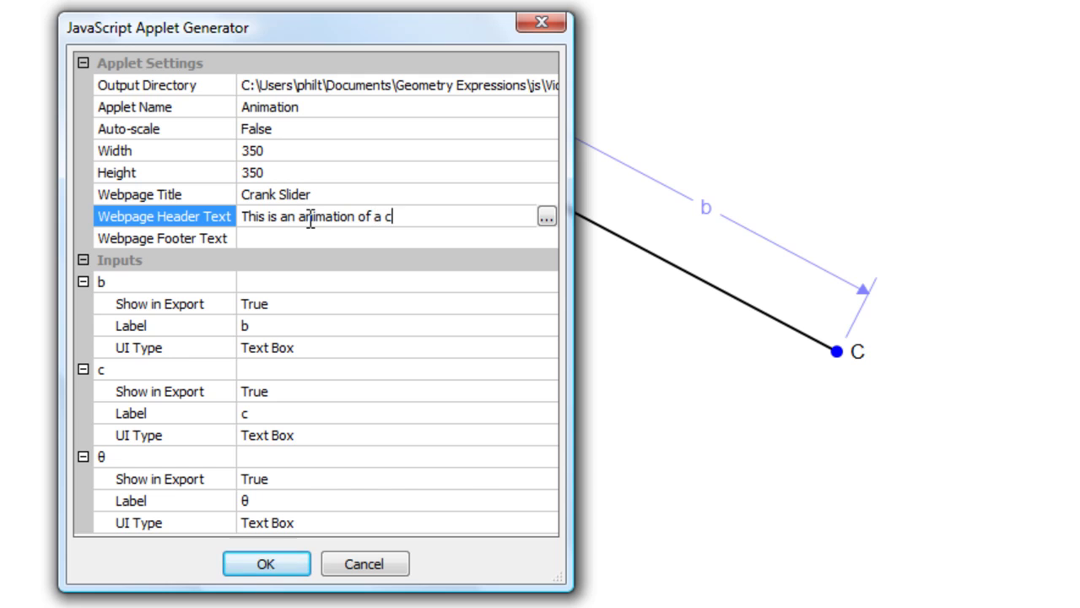
text(rank slider mechanism)
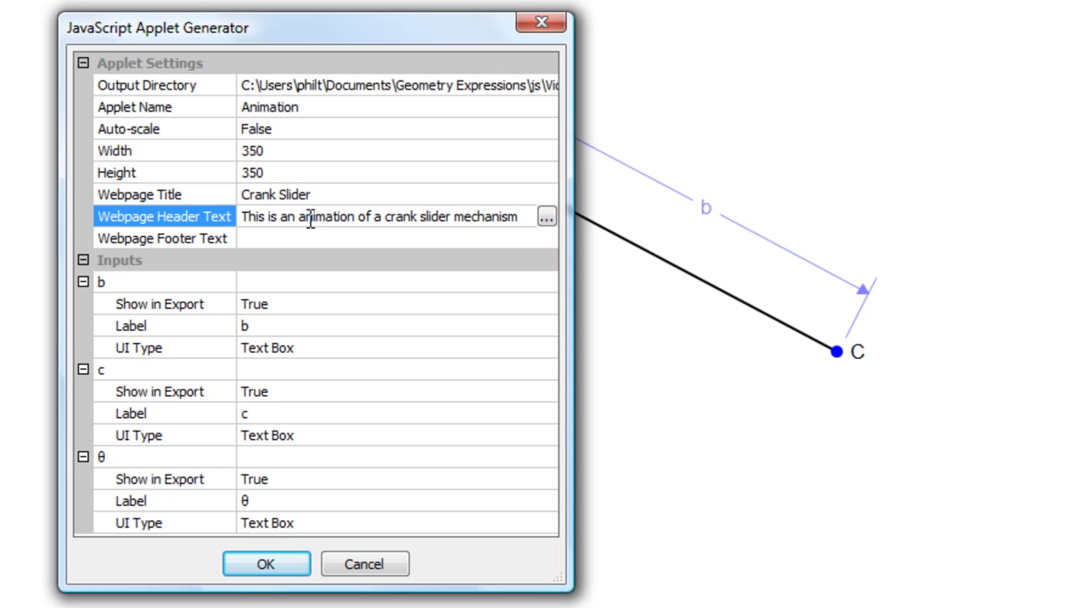
click(264, 241)
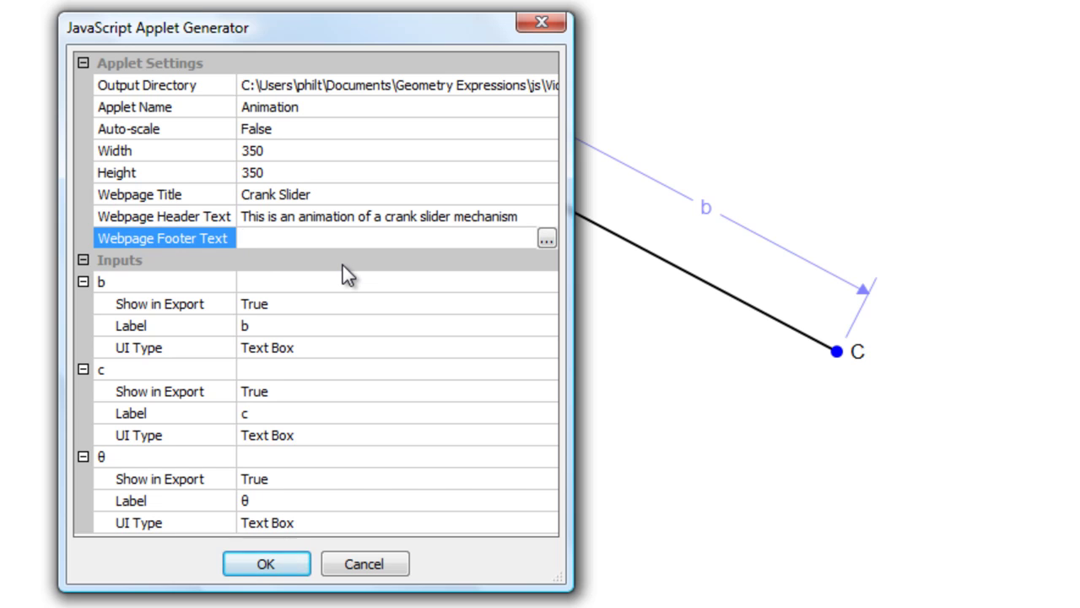
text(This is a common m)
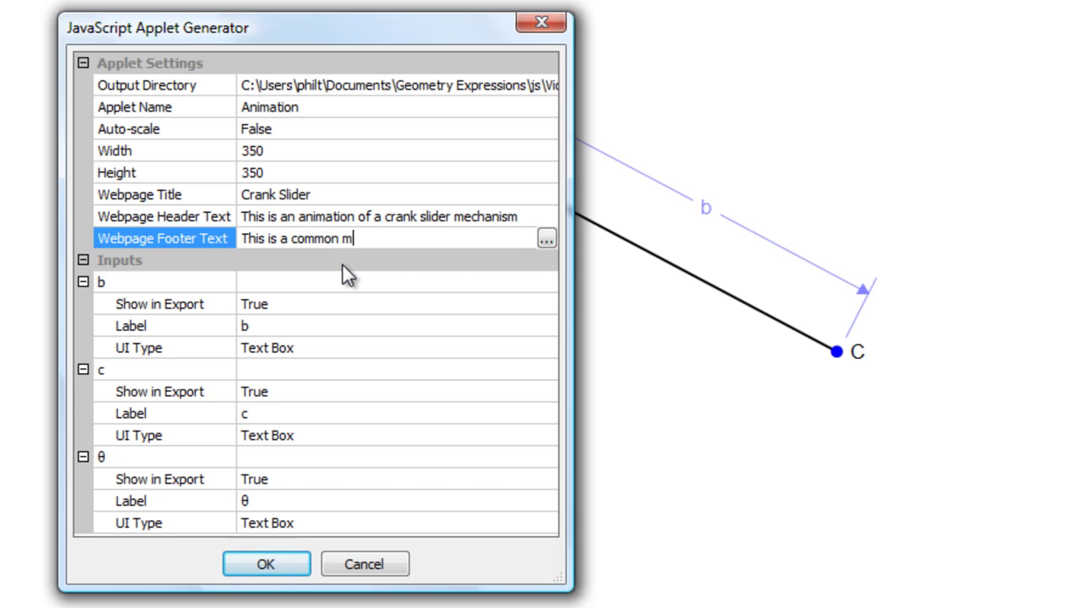
text(ethod of transla)
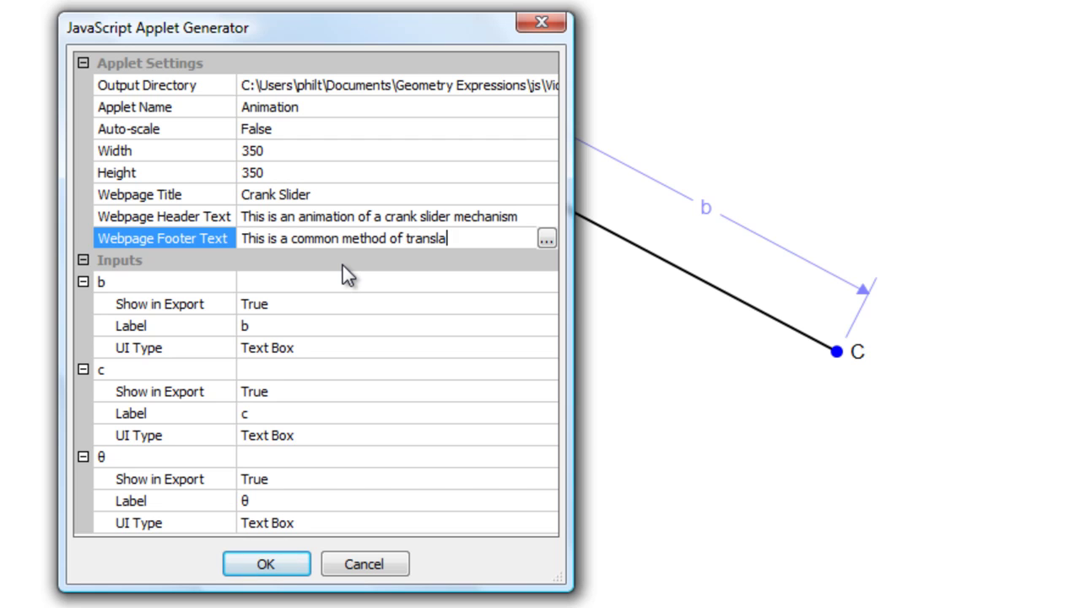
text(ting rotary to rec)
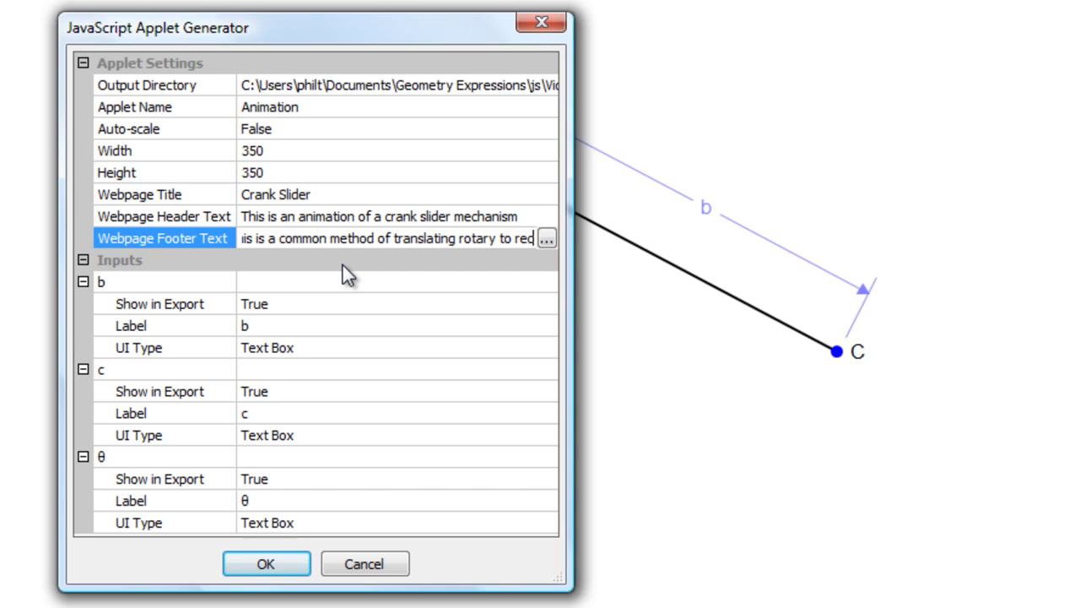
text(iproca)
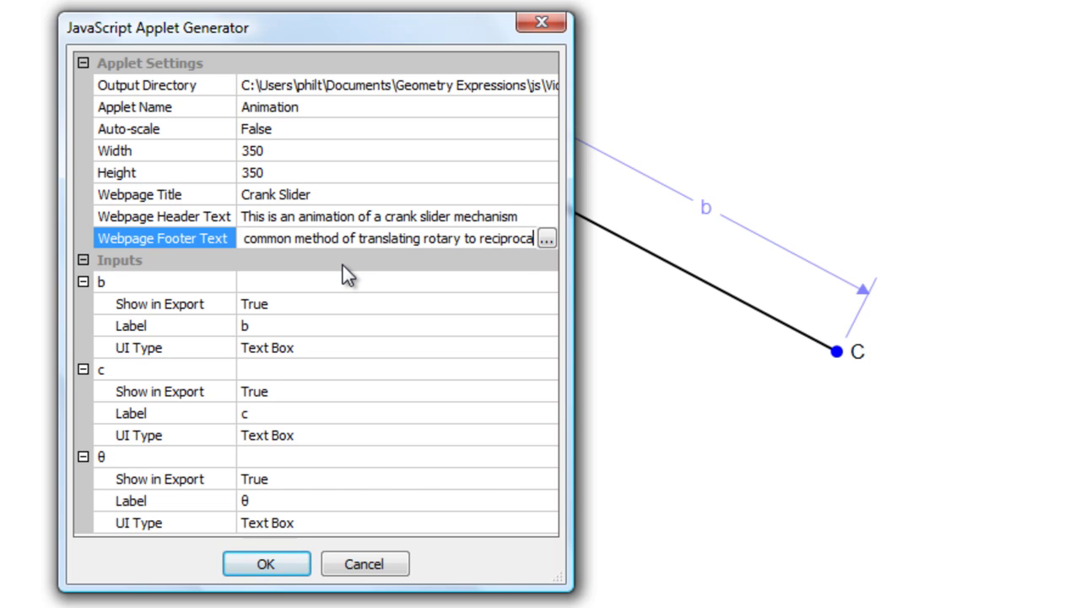
text(ting motion)
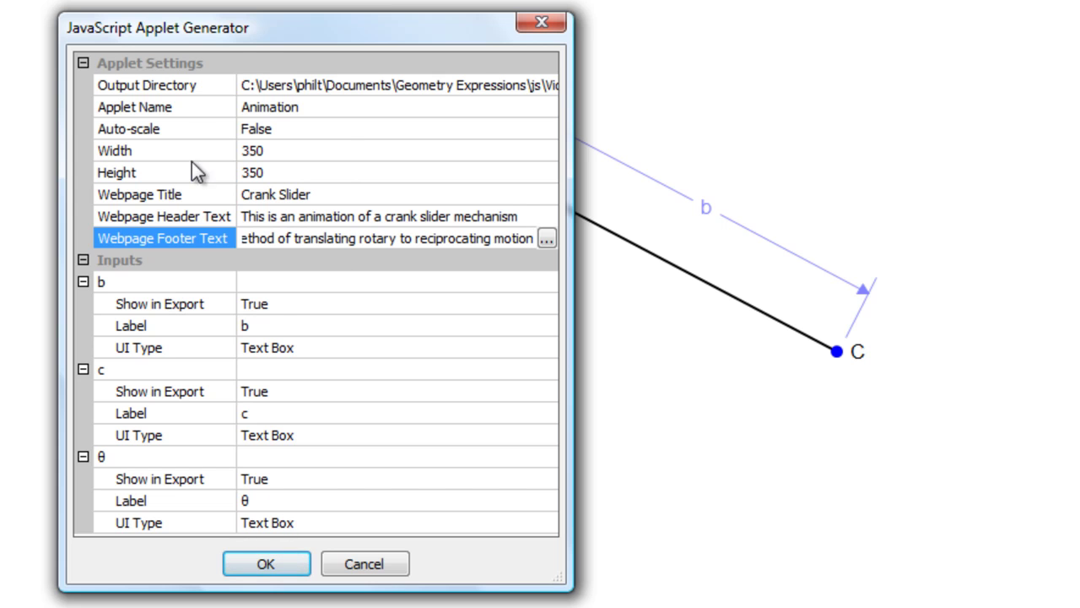
Step: Label the exported inputs b, c and θ as BC, AB and Angle BAC
mouse_move(236, 31)
mouse_down()
mouse_move(555, 12)
mouse_move(795, 68)
mouse_move(588, 417)
mouse_move(588, 377)
mouse_move(669, 142)
mouse_move(744, 93)
mouse_up()
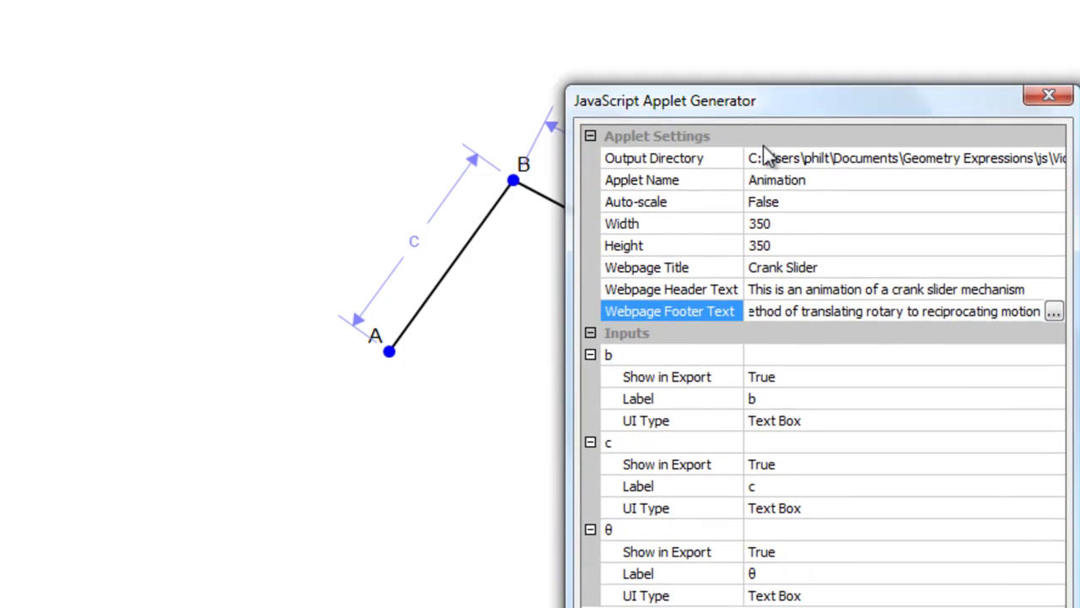
click(780, 400)
text(BC)
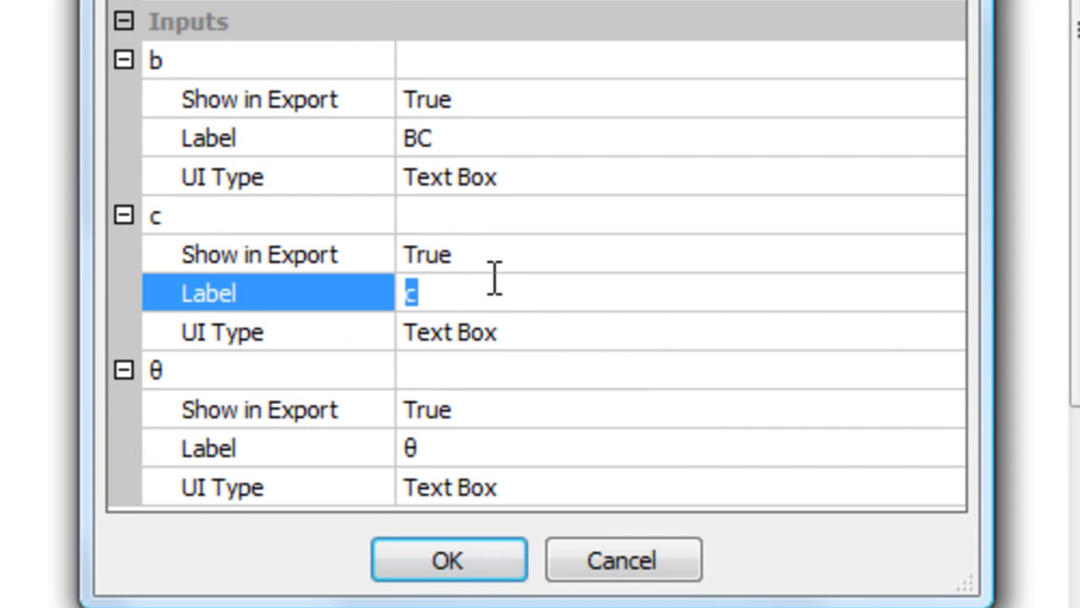
text(B)
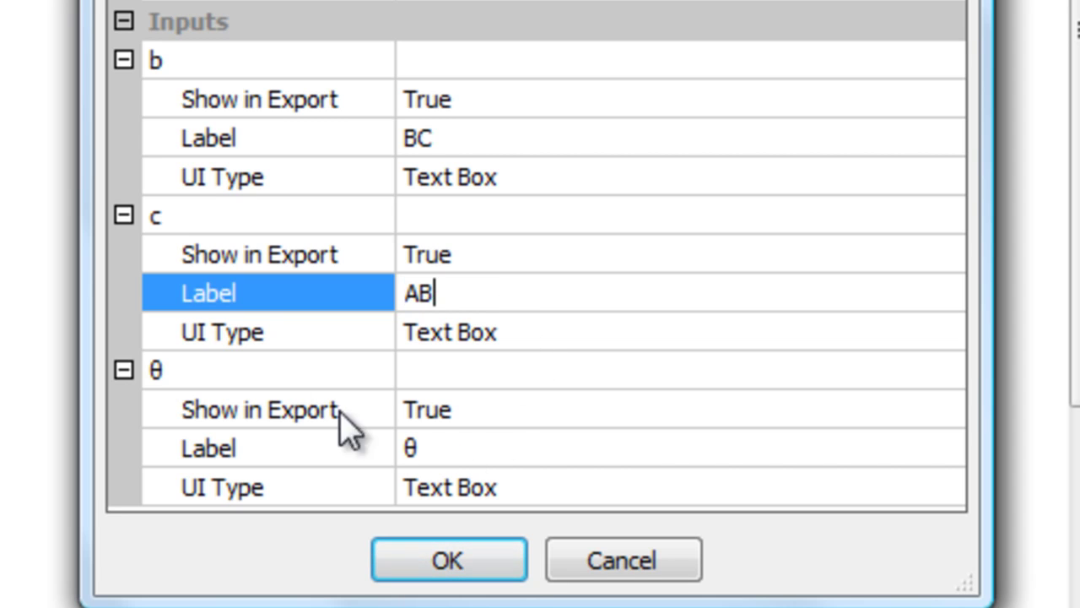
click(437, 446)
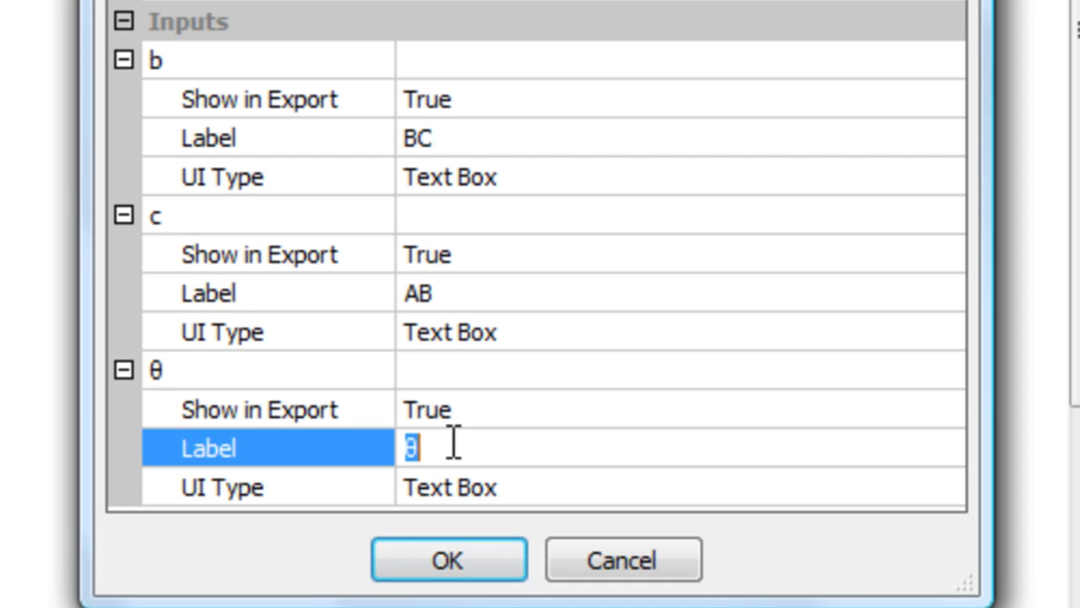
text(crank angle)
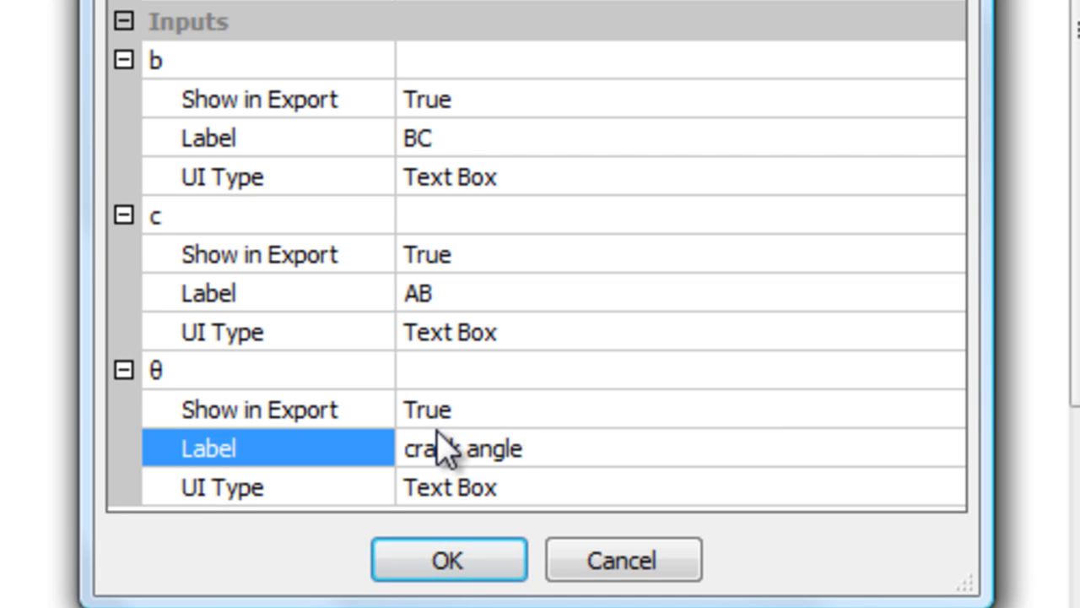
key(BackSpace)
key(BackSpace)
key(BackSpace)
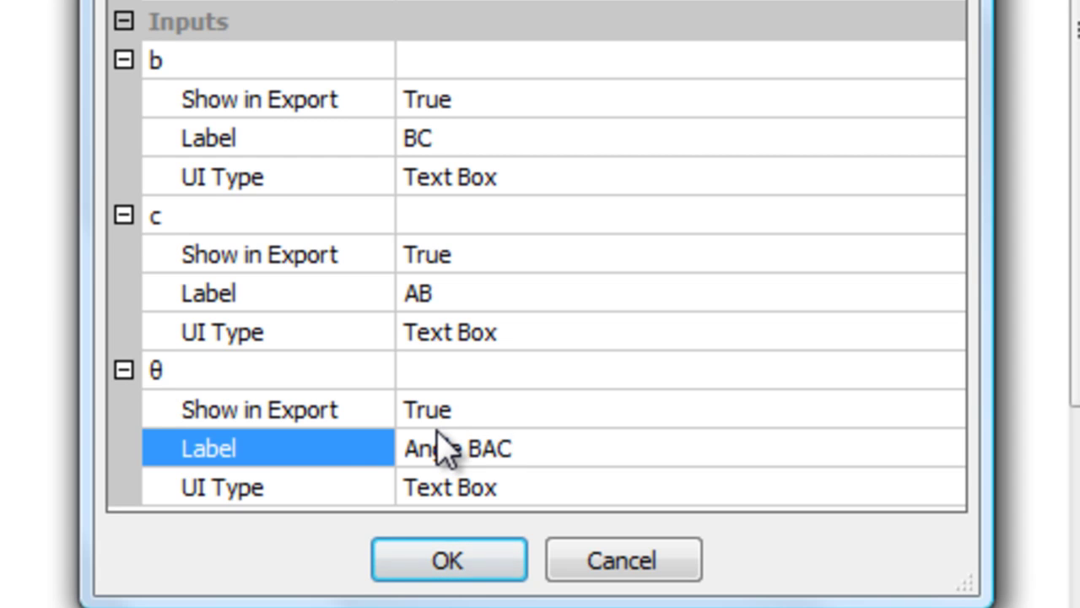
Step: Set θ's UI type to Slider and accept the export settings
click(508, 489)
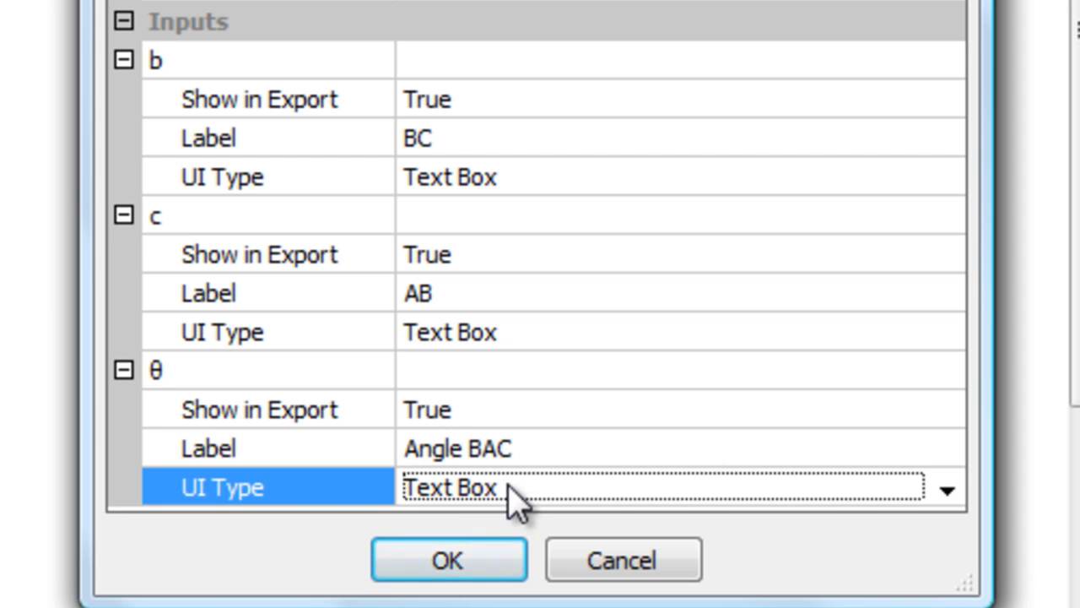
click(946, 493)
click(878, 532)
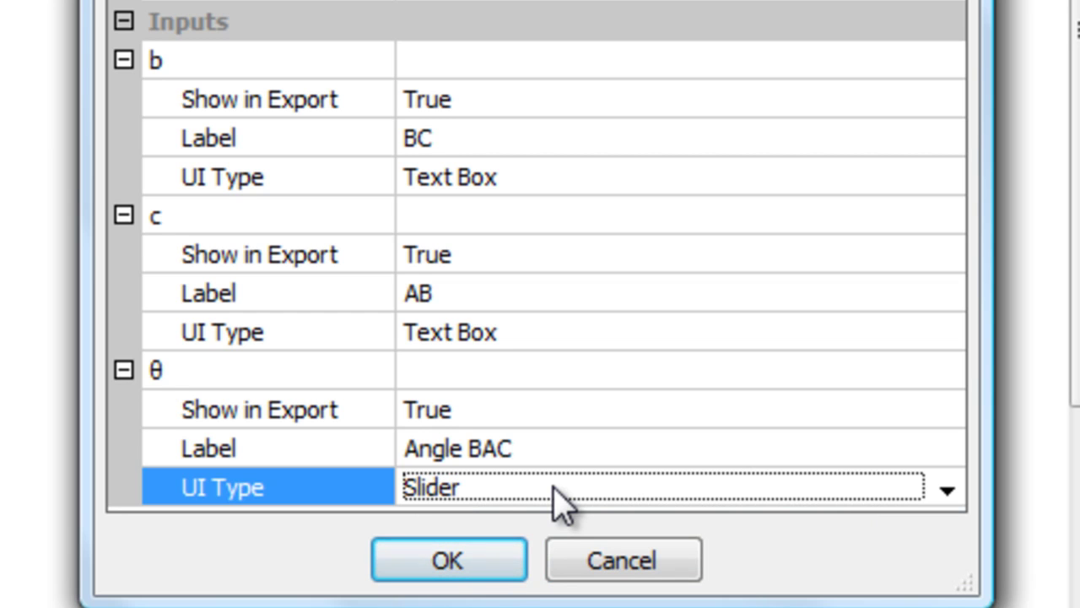
click(467, 564)
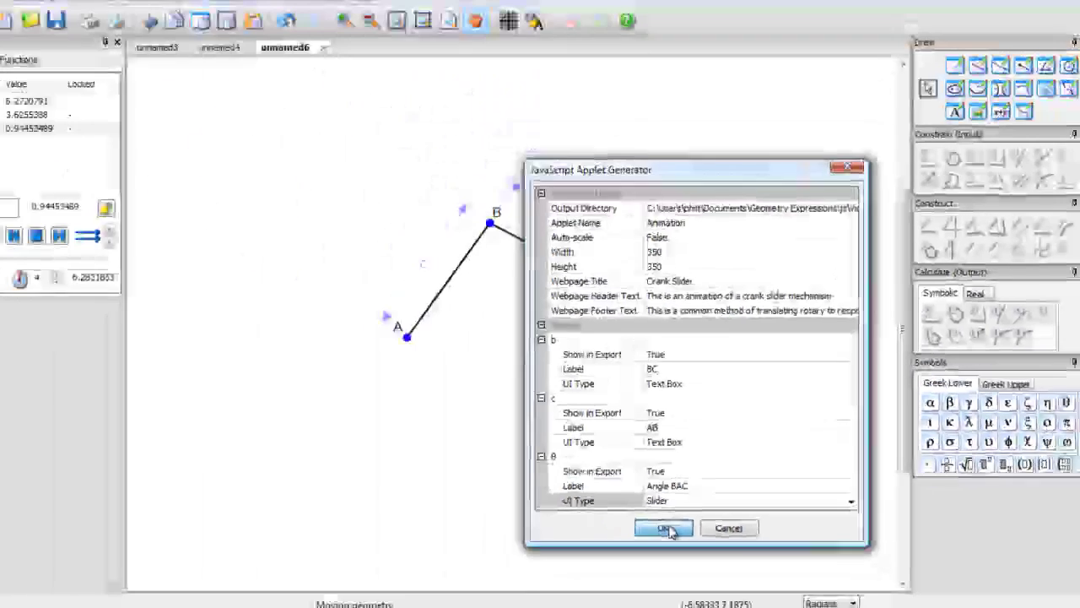
click(531, 544)
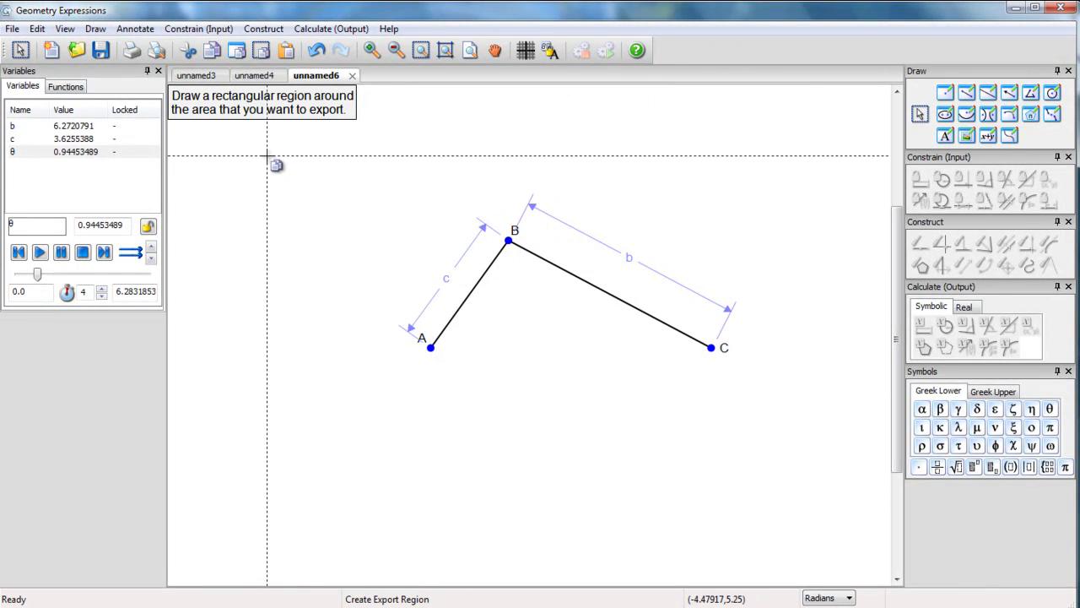
Step: Mark the export region around the linkage and switch to the js\Videos folder showing Animation.html
drag(268, 156, 877, 525)
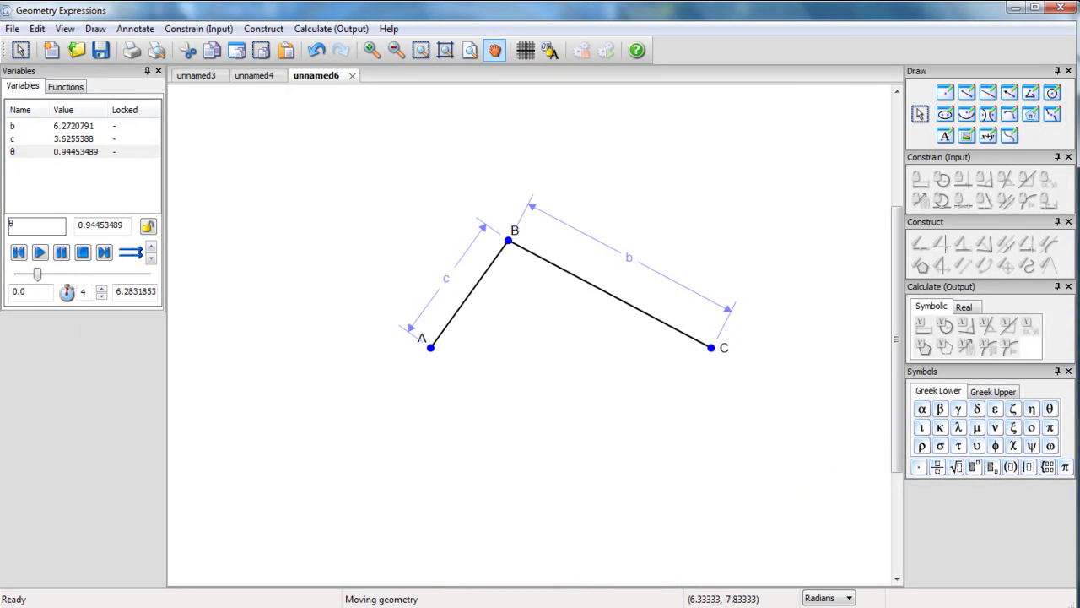
key(alt+Tab)
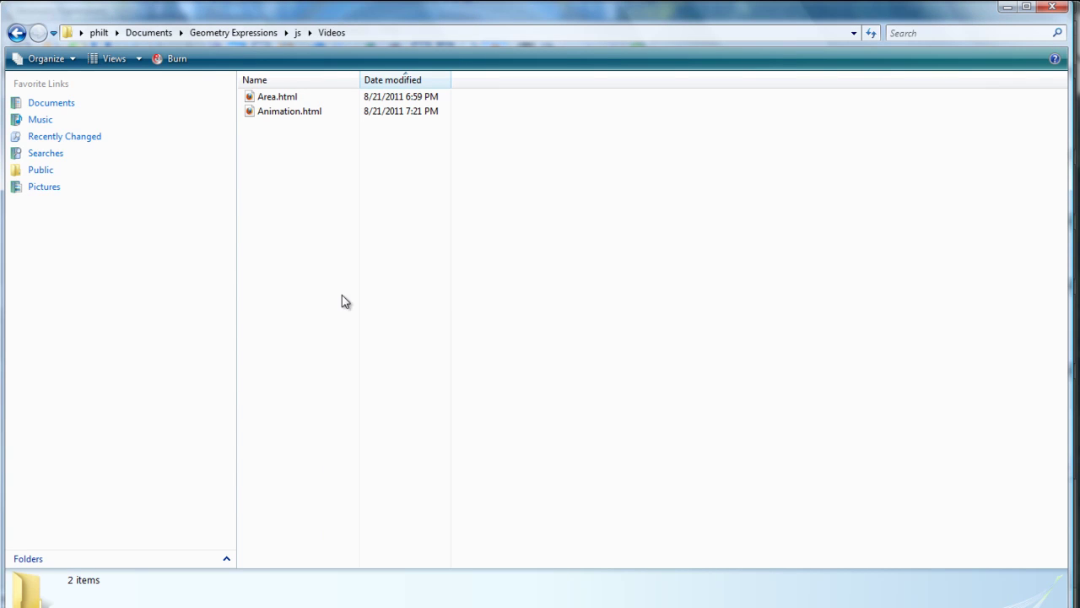
Step: Open Animation.html in Firefox, then start and stop the Crank Slider animation
click(311, 115)
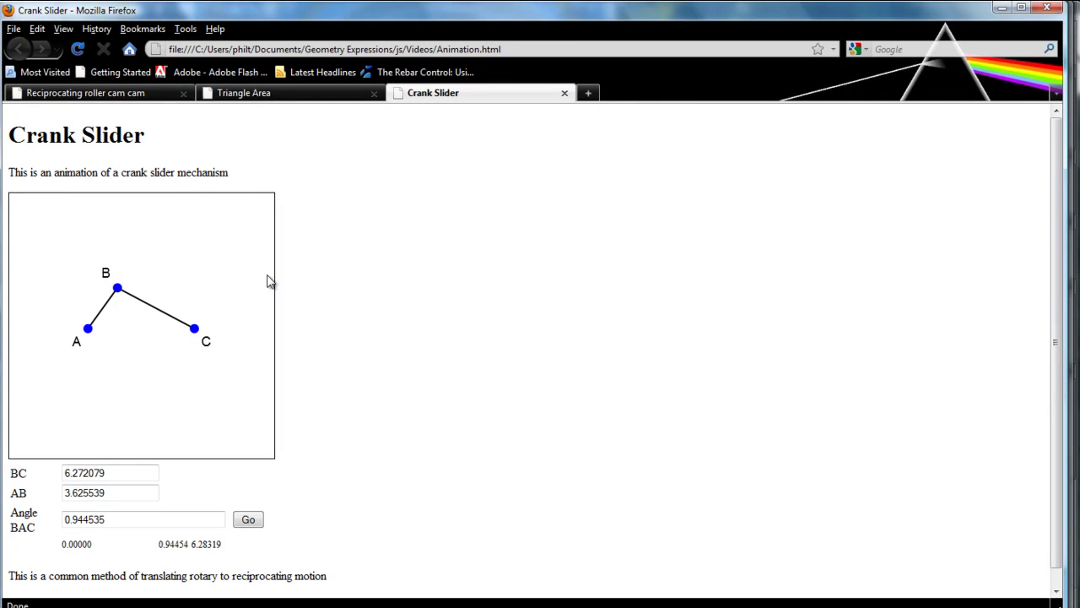
click(248, 521)
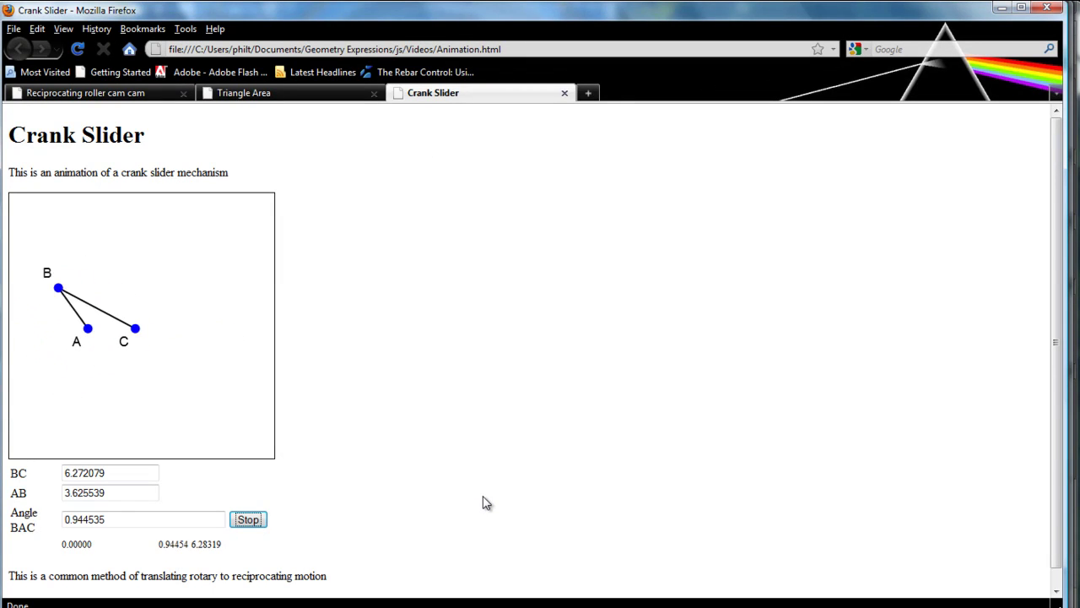
click(241, 524)
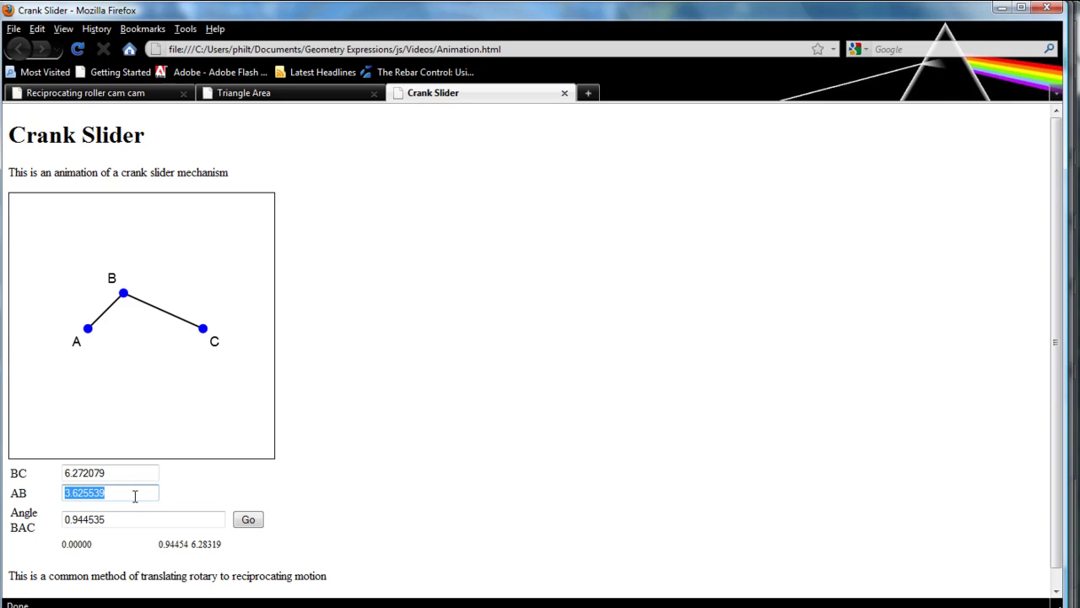
Step: Apply AB = 5 and BC = 7, then restart the animation
key(Return)
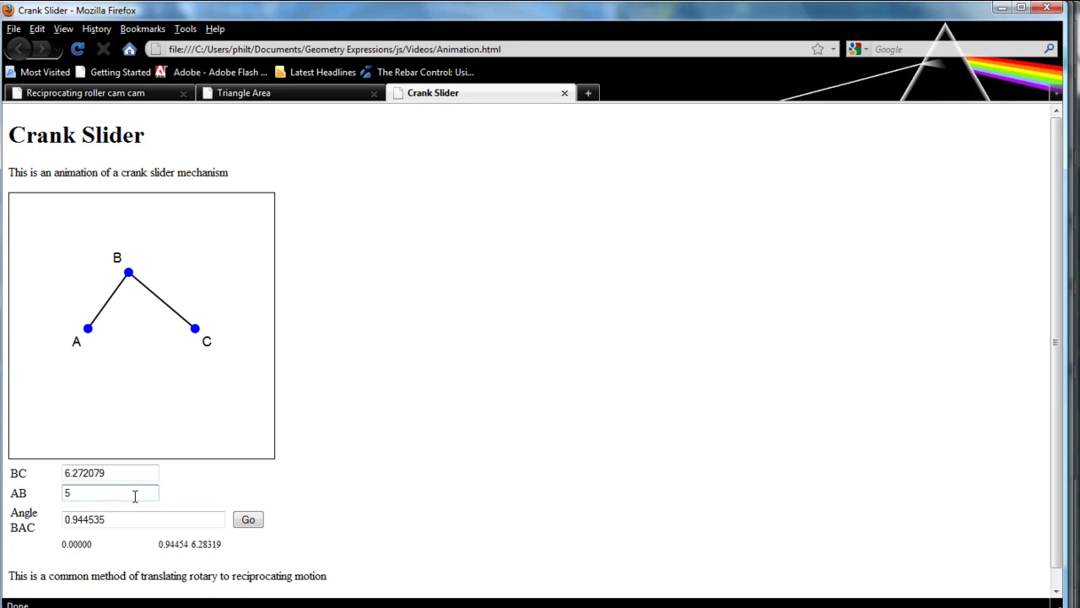
click(116, 472)
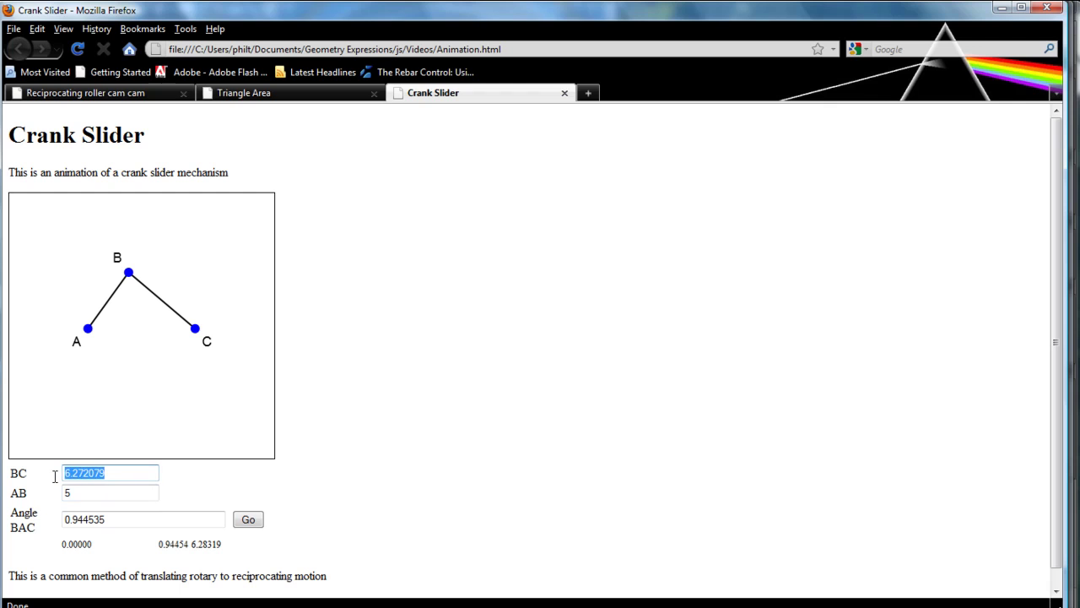
text(7)
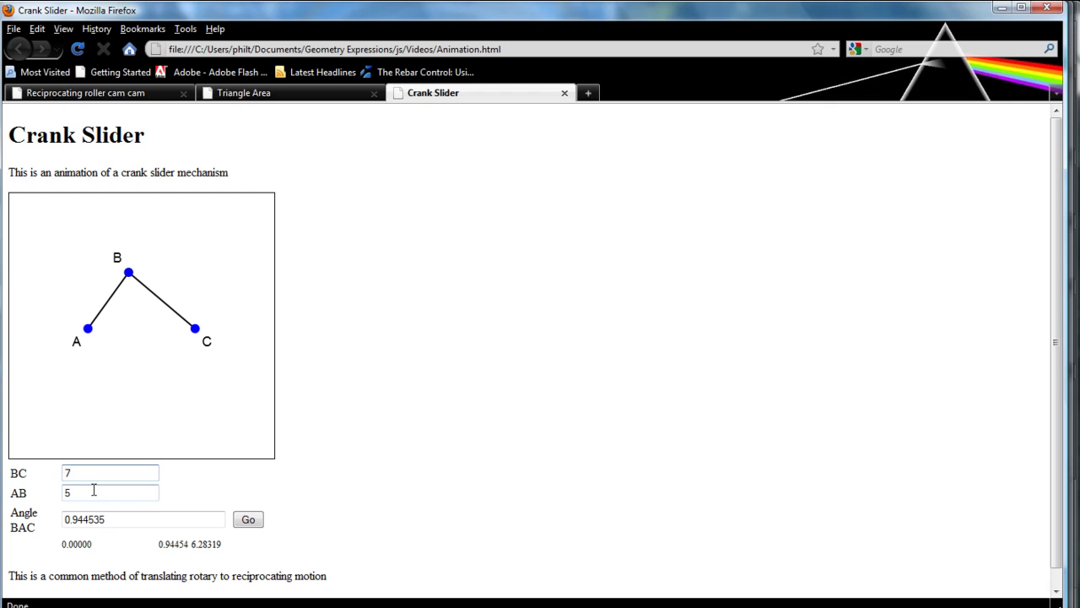
click(94, 490)
click(248, 520)
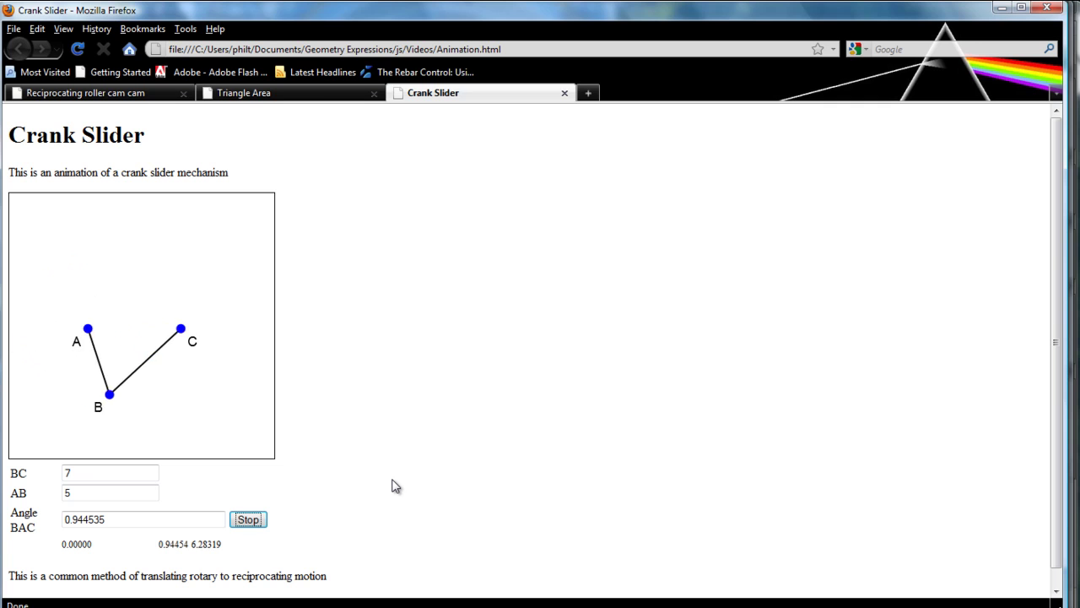
Step: Change the BC length to 10
double_click(66, 474)
text(10)
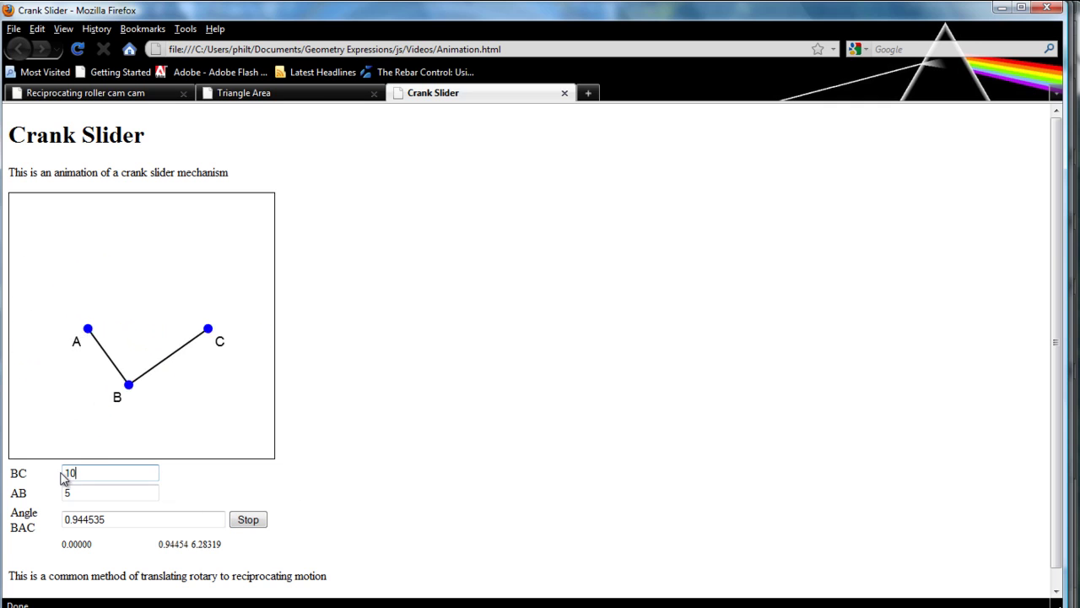
click(95, 489)
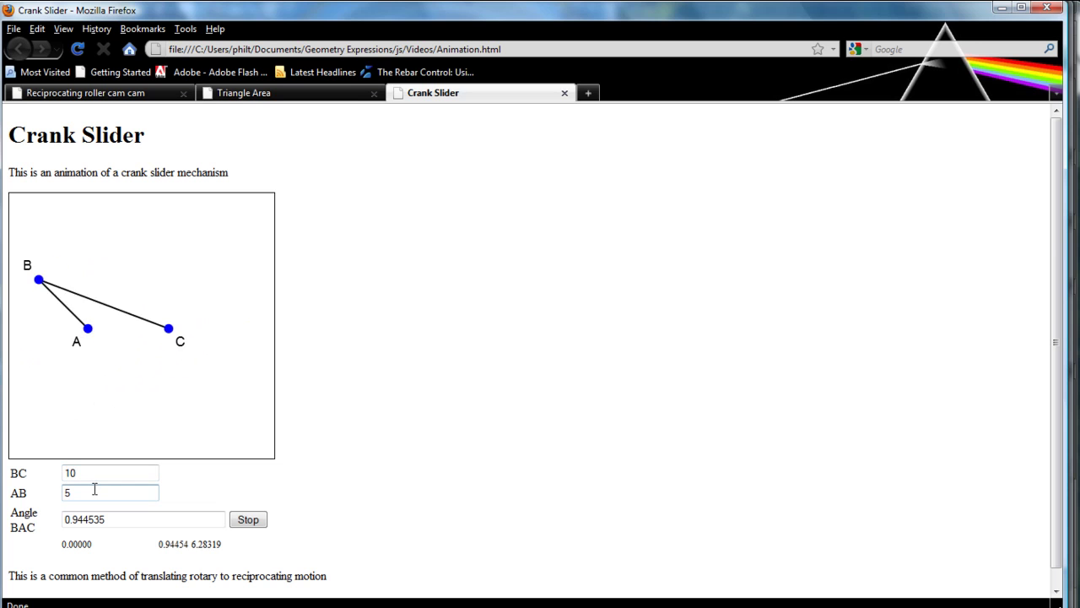